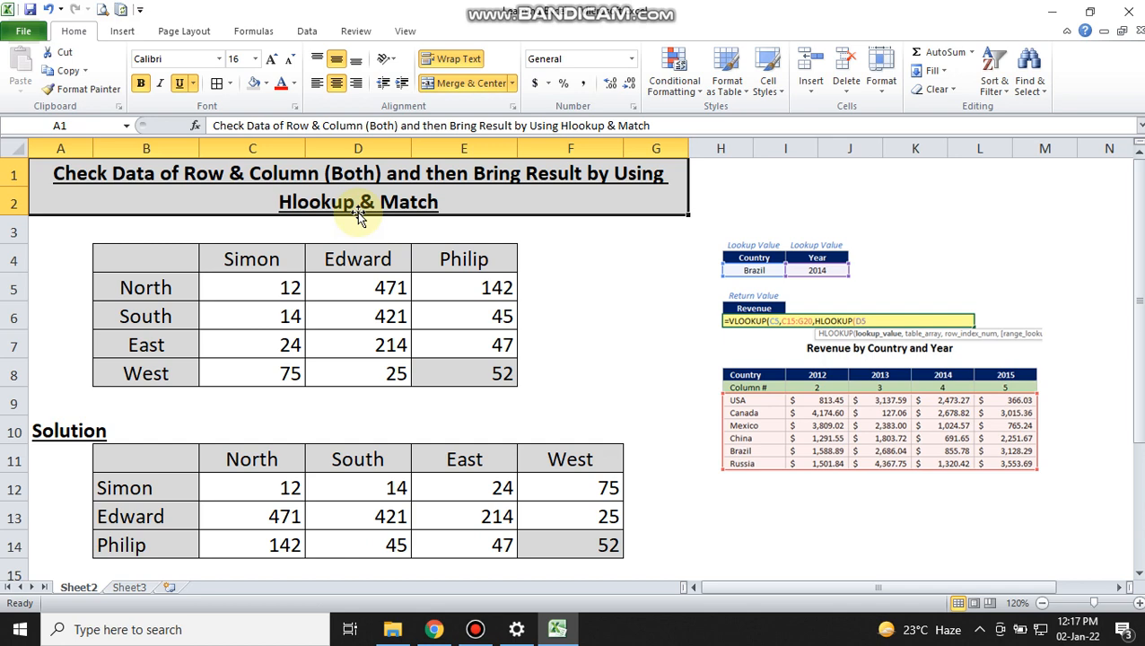
Step: Examine the region row labels and the name column headers of the source table in B4:E8
{"action": "left_click", "coordinate": [165, 284]}
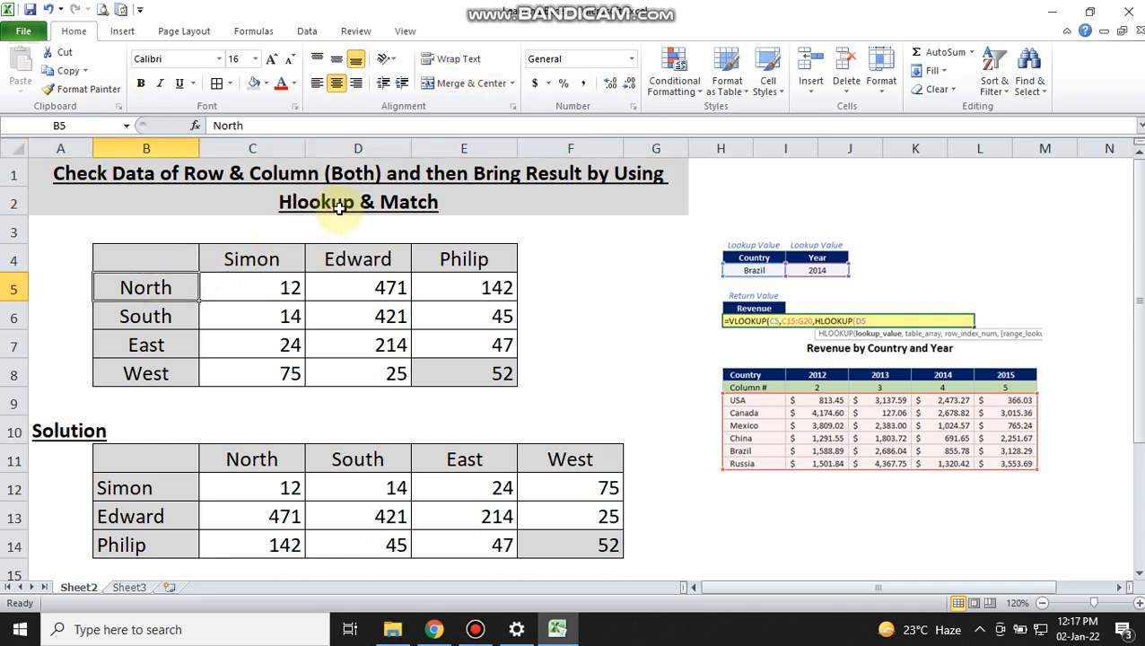
{"action": "left_click", "coordinate": [242, 259]}
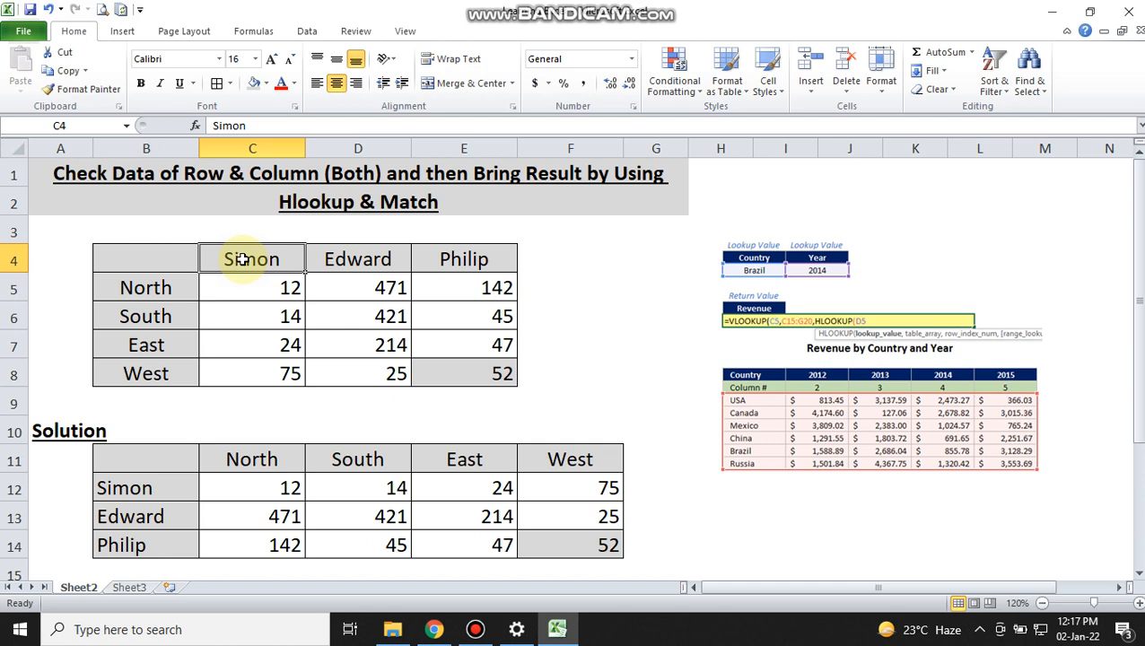
{"action": "key", "text": "Right"}
{"action": "key", "text": "Right"}
{"action": "key", "text": "Right"}
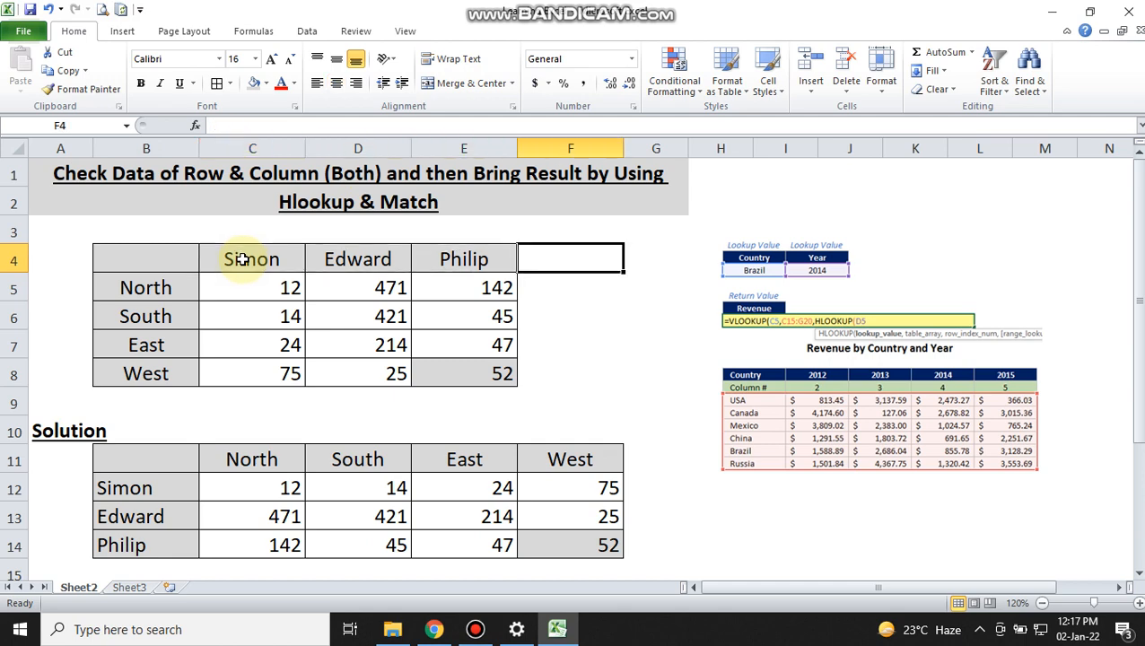
{"action": "key", "text": "Left"}
{"action": "key", "text": "Left"}
{"action": "key", "text": "Left"}
{"action": "key", "text": "Left"}
{"action": "key", "text": "Down"}
{"action": "key", "text": "Down"}
{"action": "key", "text": "Down"}
{"action": "key", "text": "Down"}
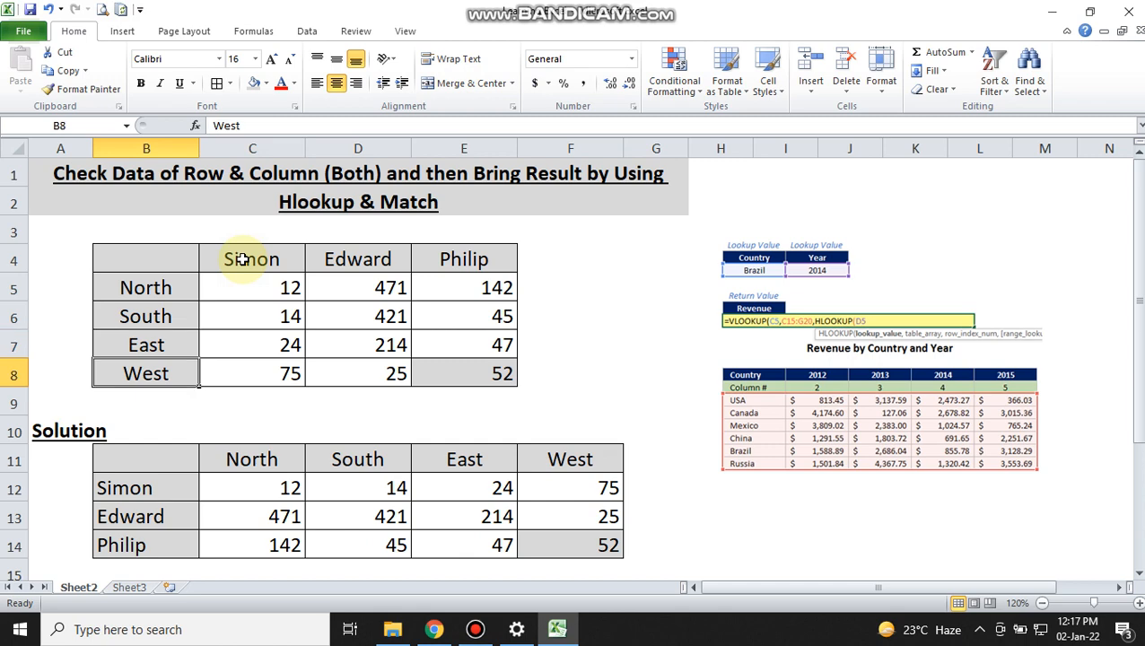
{"action": "key", "text": "Up"}
{"action": "key", "text": "Up"}
{"action": "key", "text": "Up"}
{"action": "key", "text": "Up"}
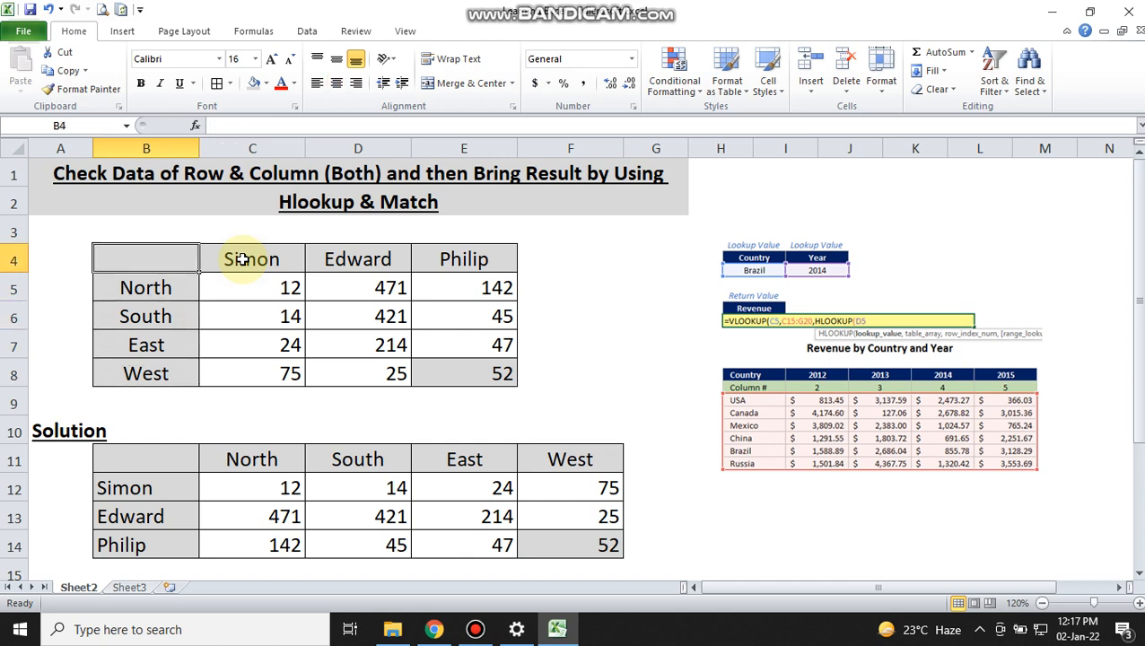
{"action": "key", "text": "Right"}
{"action": "key", "text": "Right"}
{"action": "key", "text": "Right"}
{"action": "key", "text": "Left"}
{"action": "key", "text": "Left"}
{"action": "key", "text": "Left"}
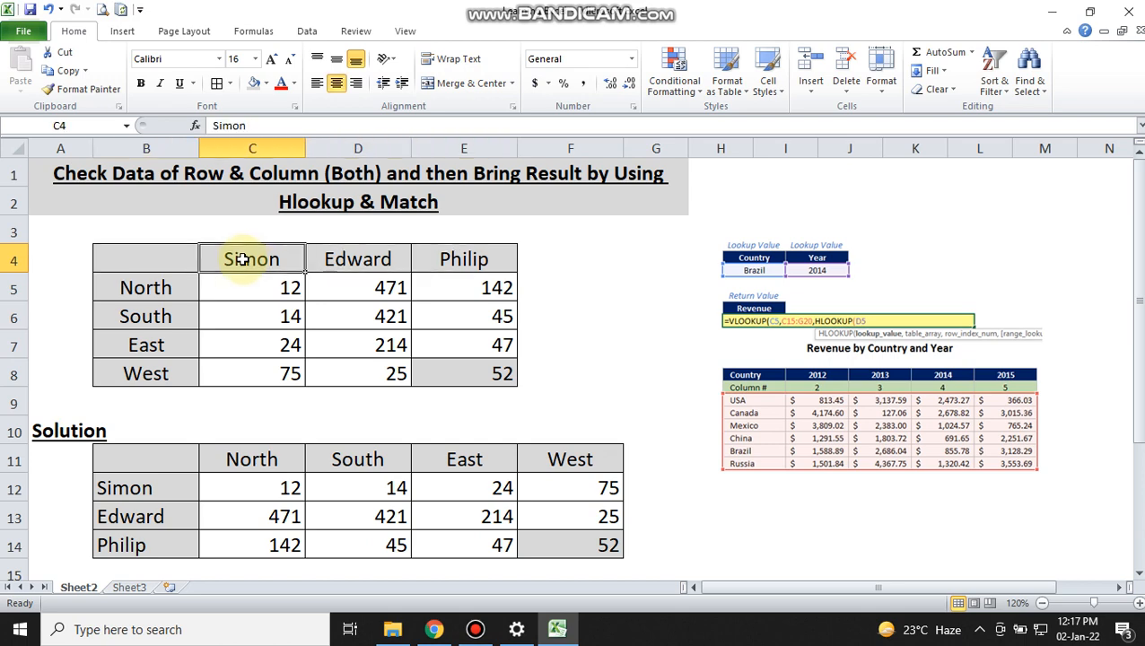
{"action": "key", "text": "Down"}
{"action": "key", "text": "Down"}
{"action": "key", "text": "Down"}
{"action": "key", "text": "Up"}
{"action": "key", "text": "Up"}
{"action": "key", "text": "Up"}
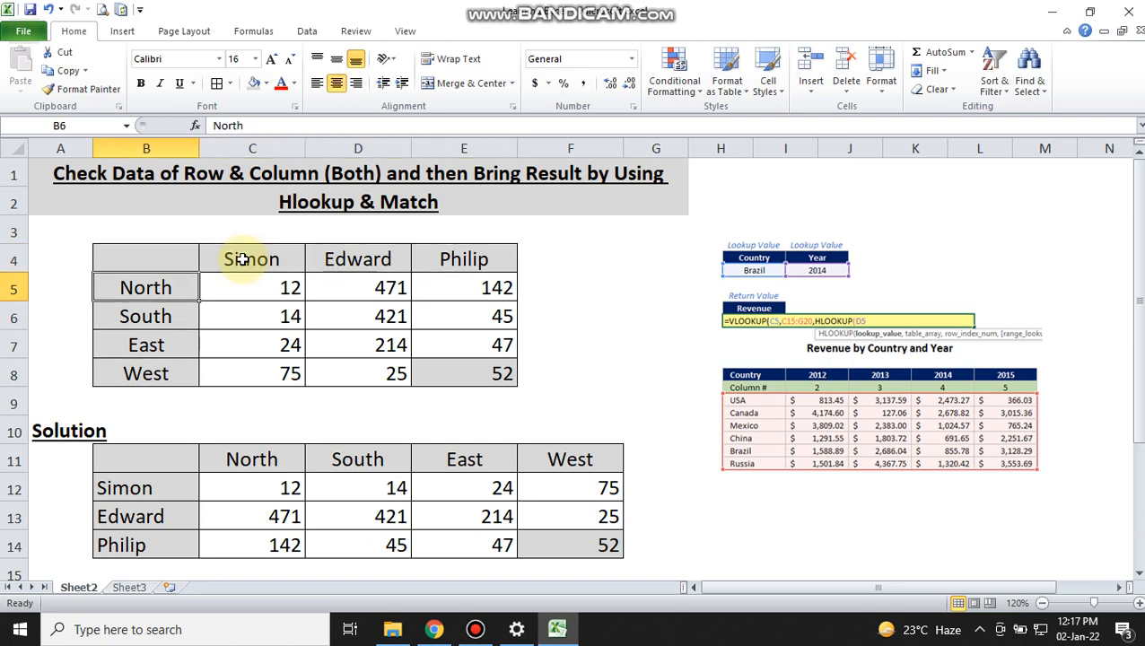
{"action": "key", "text": "Right"}
{"action": "key", "text": "Right"}
{"action": "key", "text": "Right"}
{"action": "key", "text": "Left"}
{"action": "key", "text": "Left"}
{"action": "key", "text": "Left"}
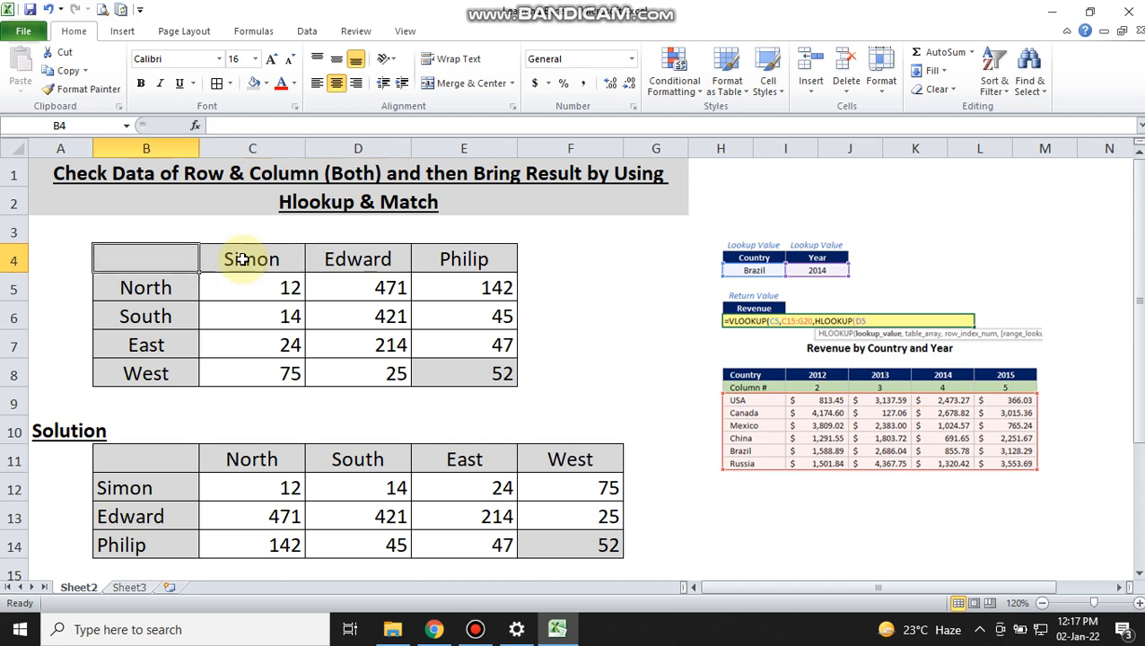
{"action": "key", "text": "Down"}
{"action": "key", "text": "Down"}
{"action": "key", "text": "Down"}
{"action": "key", "text": "Down"}
{"action": "key", "text": "Up"}
{"action": "key", "text": "Up"}
{"action": "key", "text": "Up"}
{"action": "key", "text": "Right"}
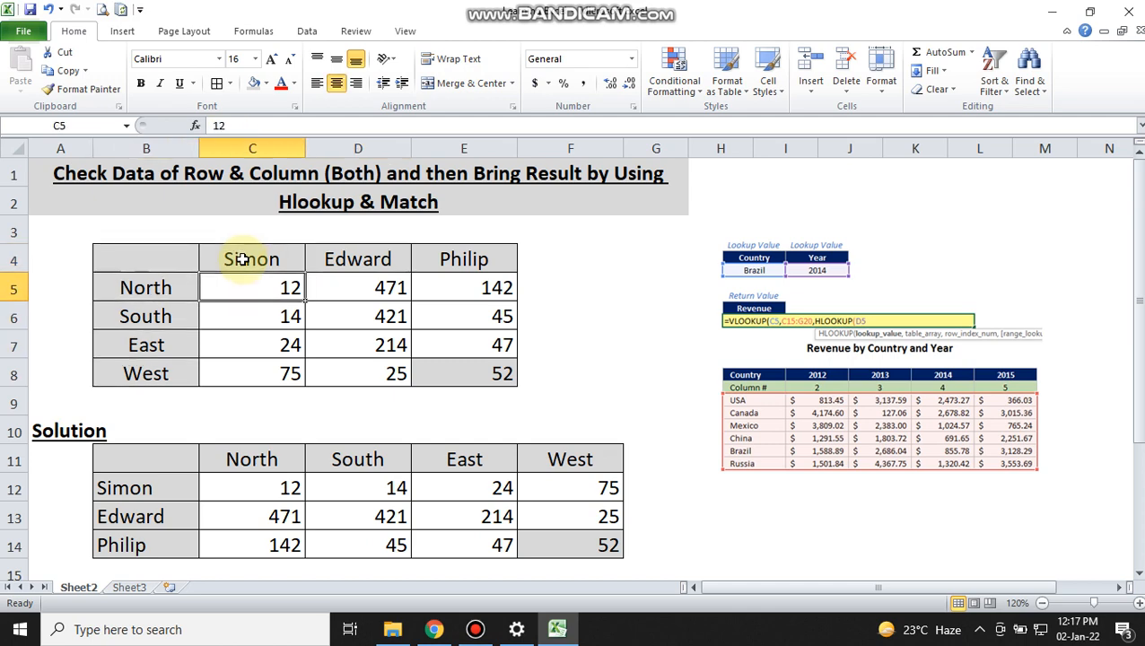
{"action": "key", "text": "Up"}
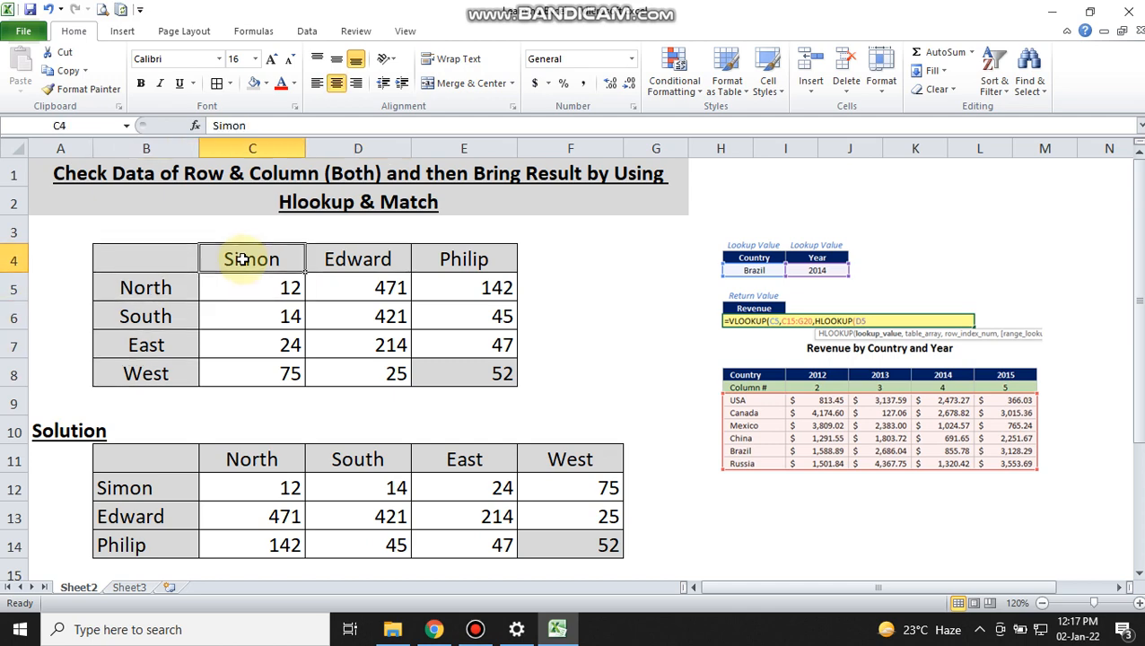
{"action": "key", "text": "Right"}
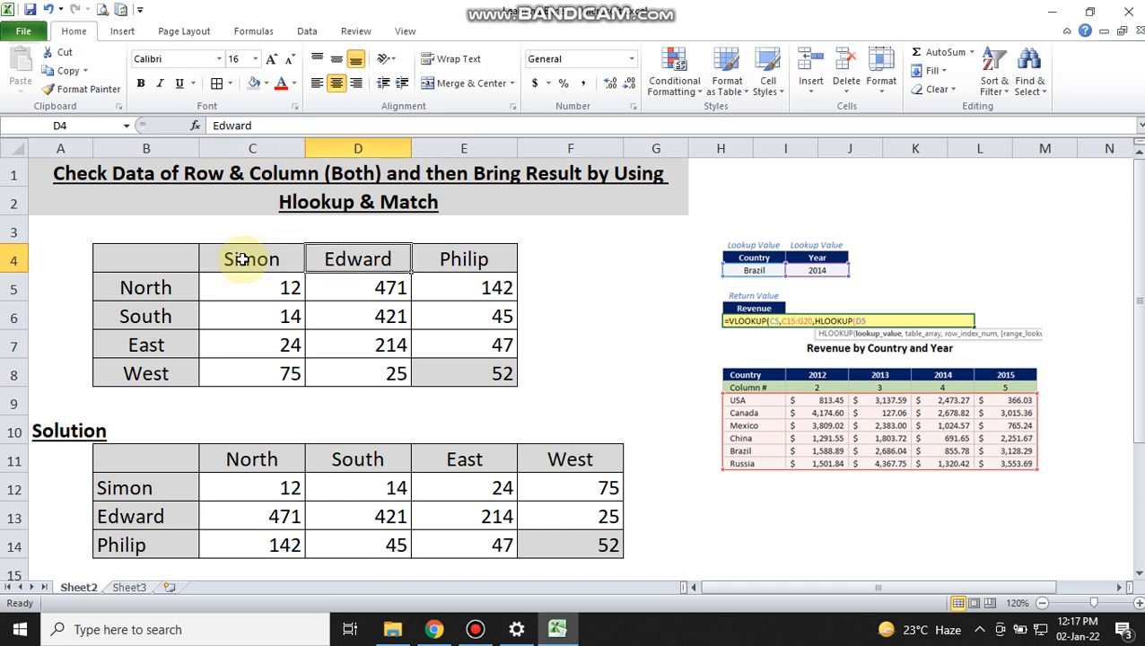
{"action": "key", "text": "Right"}
{"action": "key", "text": "Left"}
{"action": "key", "text": "Left"}
{"action": "key", "text": "Left"}
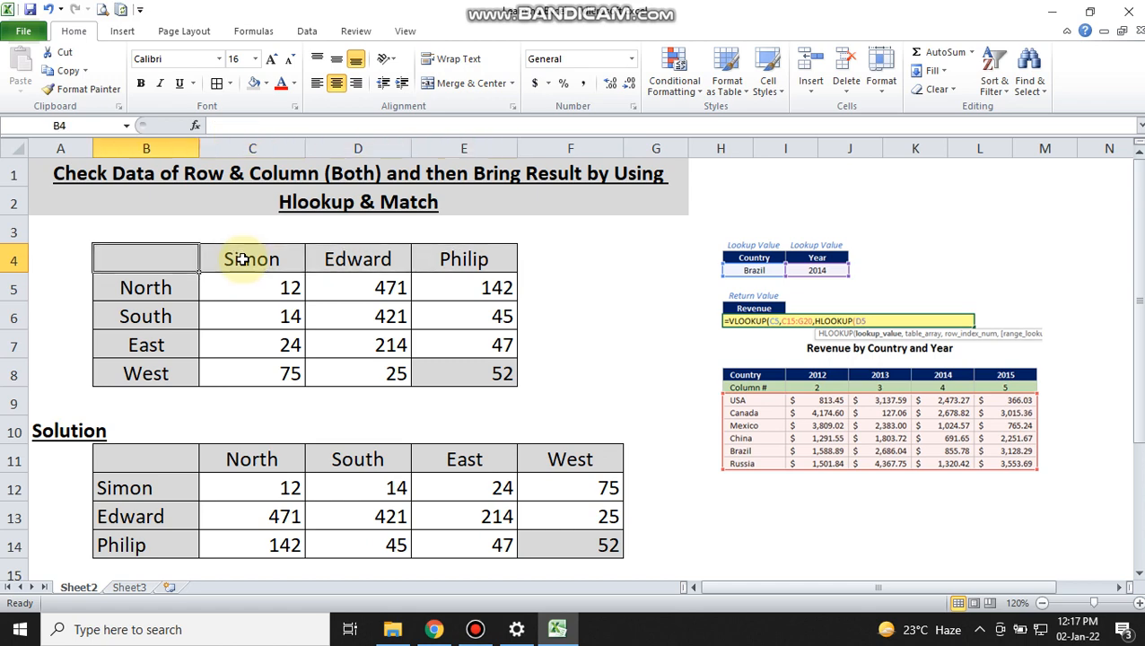
Step: Compare the transposed row and column headers of the Solution table in B11:F14 with those of the source table
{"action": "key", "text": "Down"}
{"action": "key", "text": "Down"}
{"action": "key", "text": "Down"}
{"action": "key", "text": "Down"}
{"action": "key", "text": "Down"}
{"action": "key", "text": "Down"}
{"action": "key", "text": "Down"}
{"action": "key", "text": "Down"}
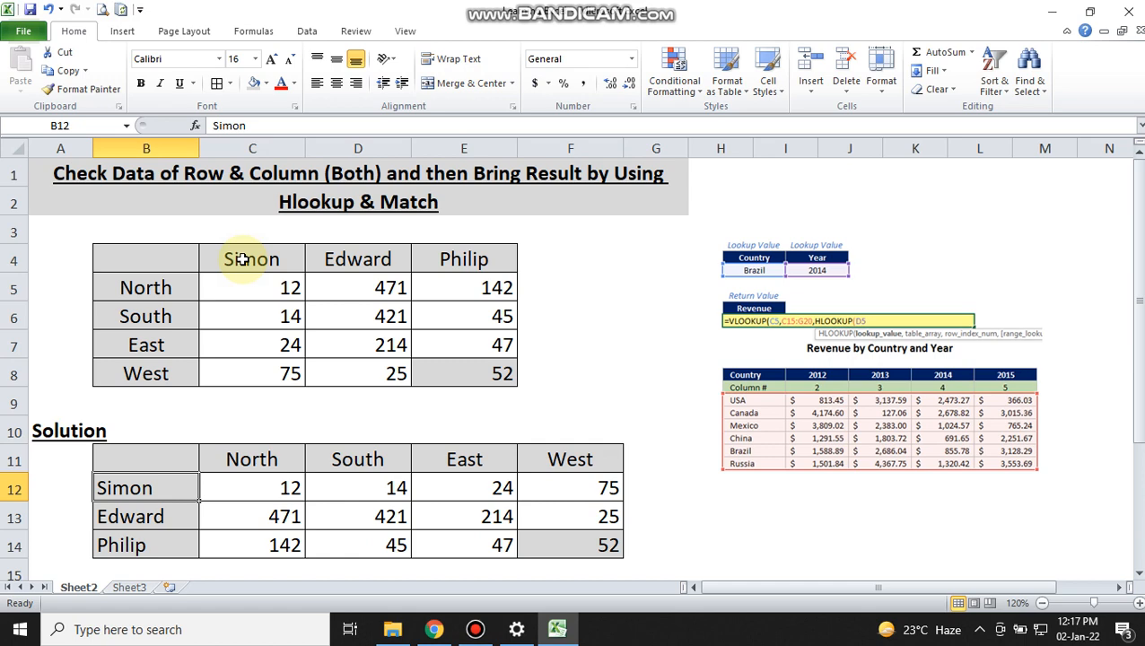
{"action": "key", "text": "Down"}
{"action": "key", "text": "Down"}
{"action": "key", "text": "Up"}
{"action": "key", "text": "Up"}
{"action": "key", "text": "Up"}
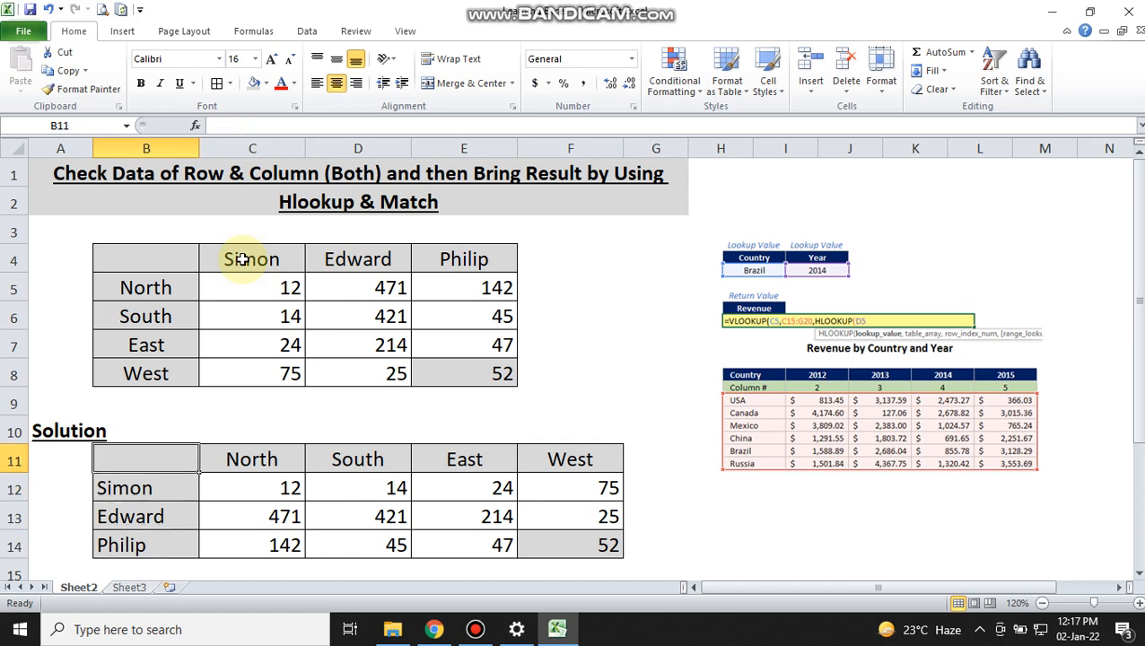
{"action": "key", "text": "Up"}
{"action": "key", "text": "Up"}
{"action": "key", "text": "Up"}
{"action": "key", "text": "Up"}
{"action": "key", "text": "Up"}
{"action": "key", "text": "Up"}
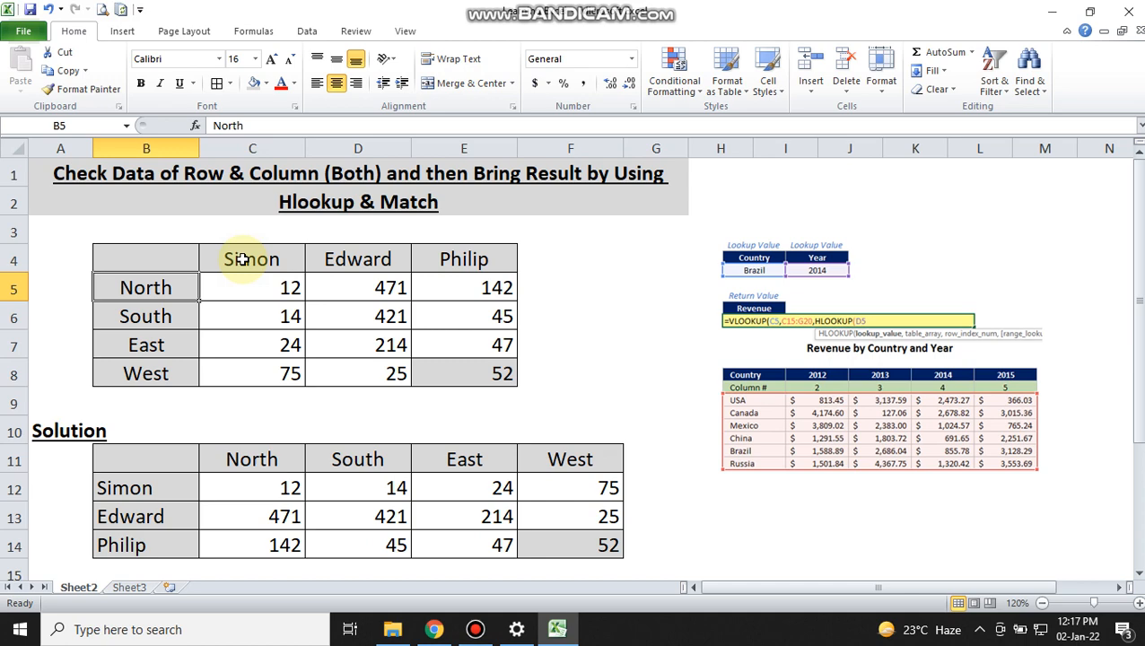
{"action": "key", "text": "Down"}
{"action": "key", "text": "Down"}
{"action": "key", "text": "Down"}
{"action": "key", "text": "Down"}
{"action": "key", "text": "Down"}
{"action": "key", "text": "Down"}
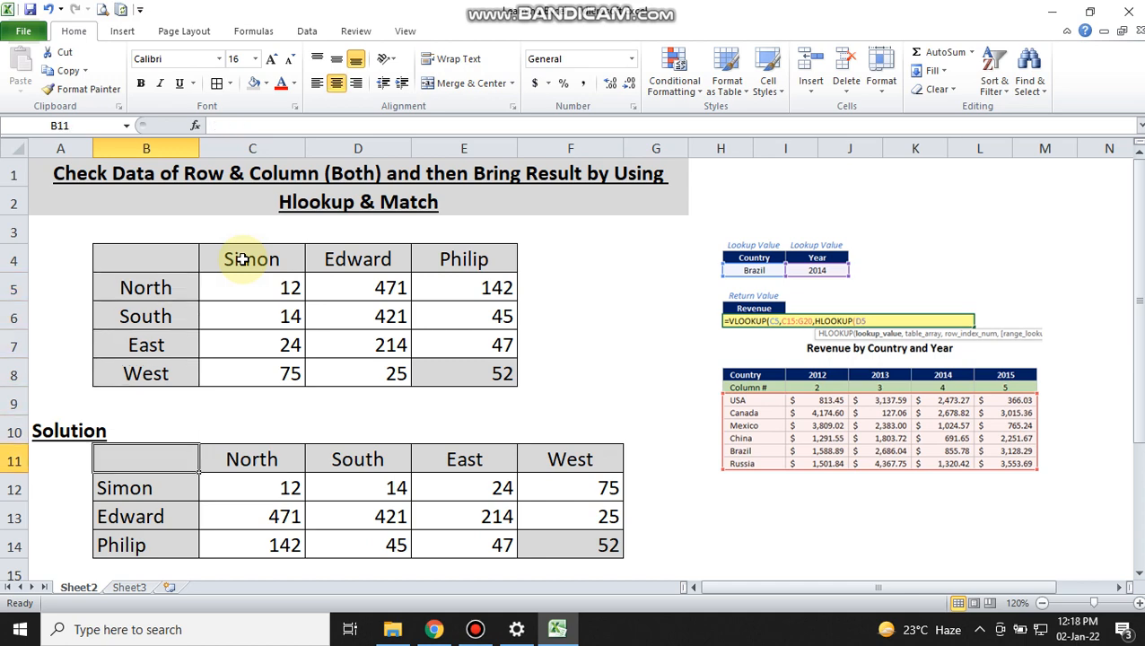
{"action": "key", "text": "Right"}
{"action": "key", "text": "Right"}
{"action": "key", "text": "Right"}
{"action": "key", "text": "Right"}
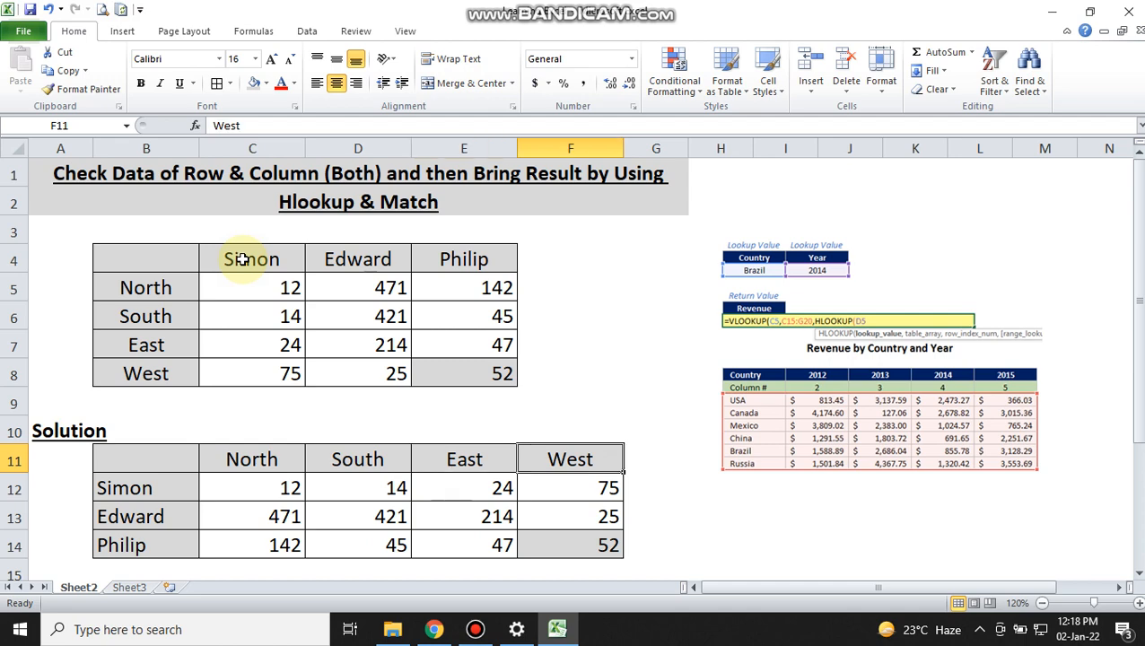
{"action": "key", "text": "Left"}
{"action": "key", "text": "Left"}
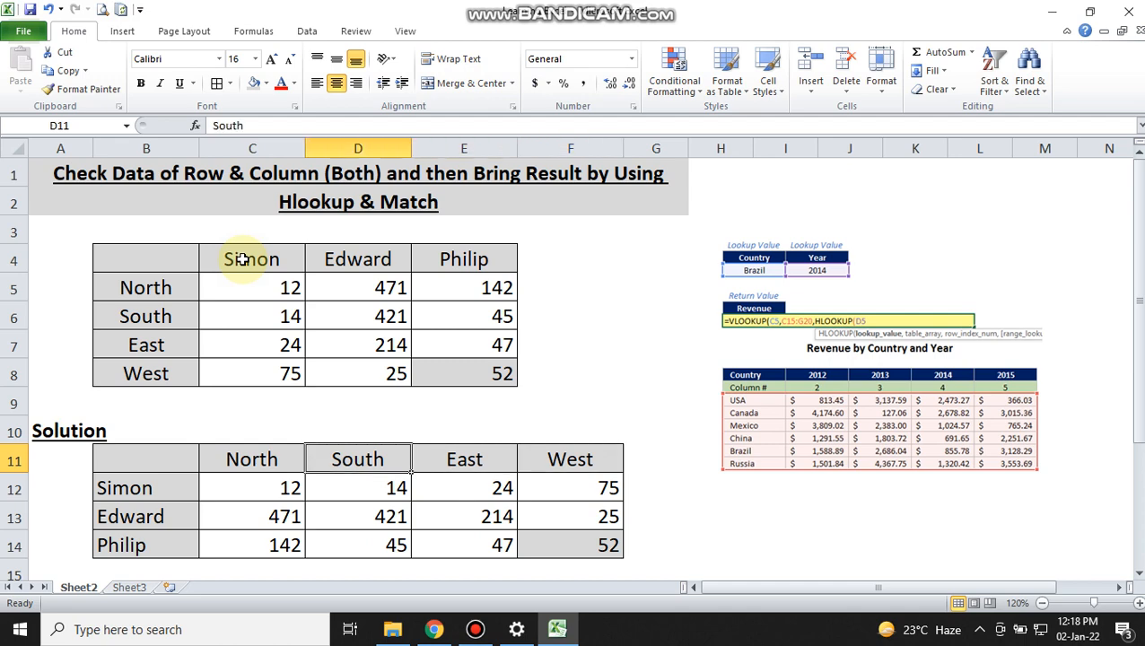
Step: Trace the shaded West value from E8 to F14 in the Solution table and inspect the formula cell C12
{"action": "key", "text": "Up"}
{"action": "key", "text": "Up"}
{"action": "key", "text": "Up"}
{"action": "key", "text": "Up"}
{"action": "key", "text": "Up"}
{"action": "key", "text": "Up"}
{"action": "key", "text": "Up"}
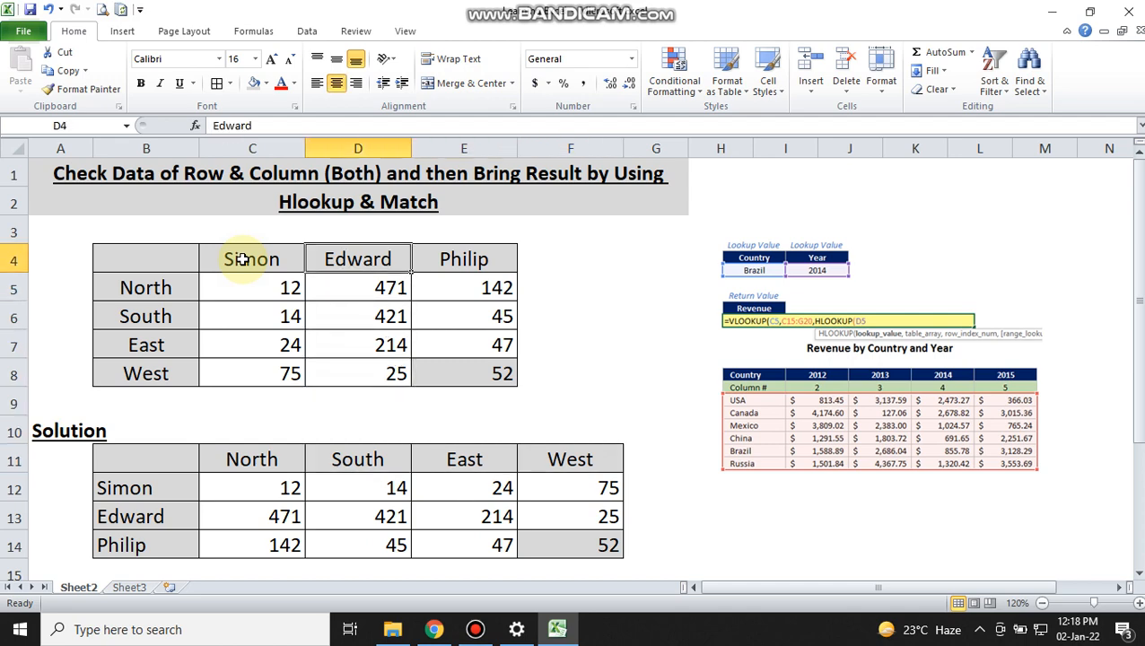
{"action": "key", "text": "Right"}
{"action": "key", "text": "Down"}
{"action": "key", "text": "Down"}
{"action": "key", "text": "Down"}
{"action": "key", "text": "Down"}
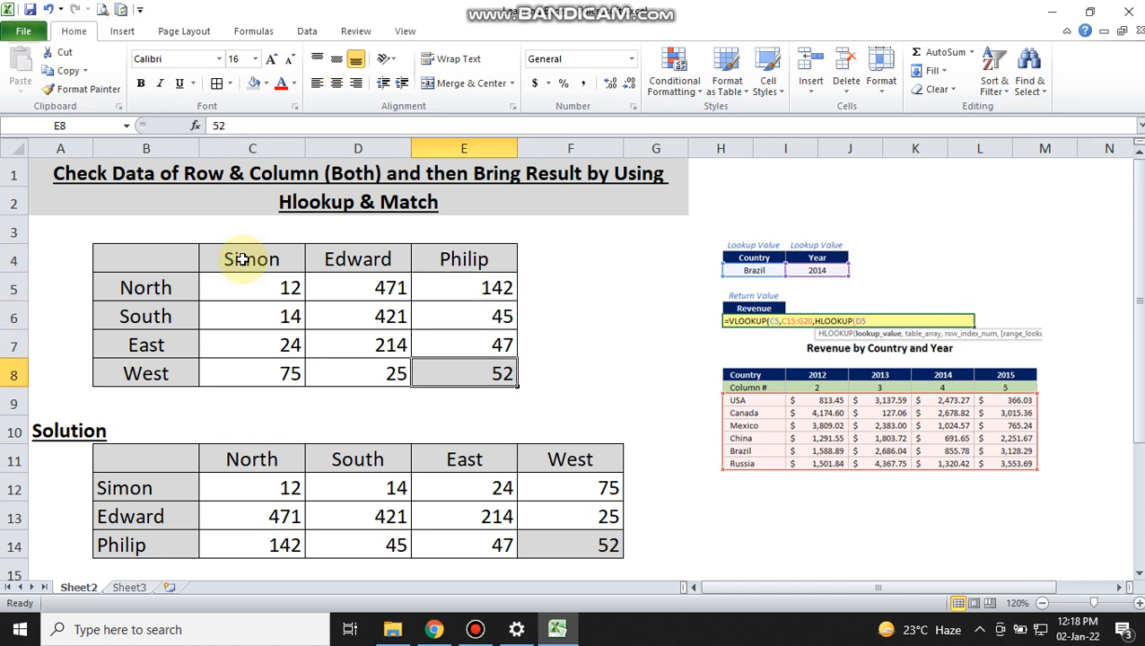
{"action": "key", "text": "Down"}
{"action": "key", "text": "Down"}
{"action": "key", "text": "Down"}
{"action": "key", "text": "Down"}
{"action": "key", "text": "Down"}
{"action": "key", "text": "Down"}
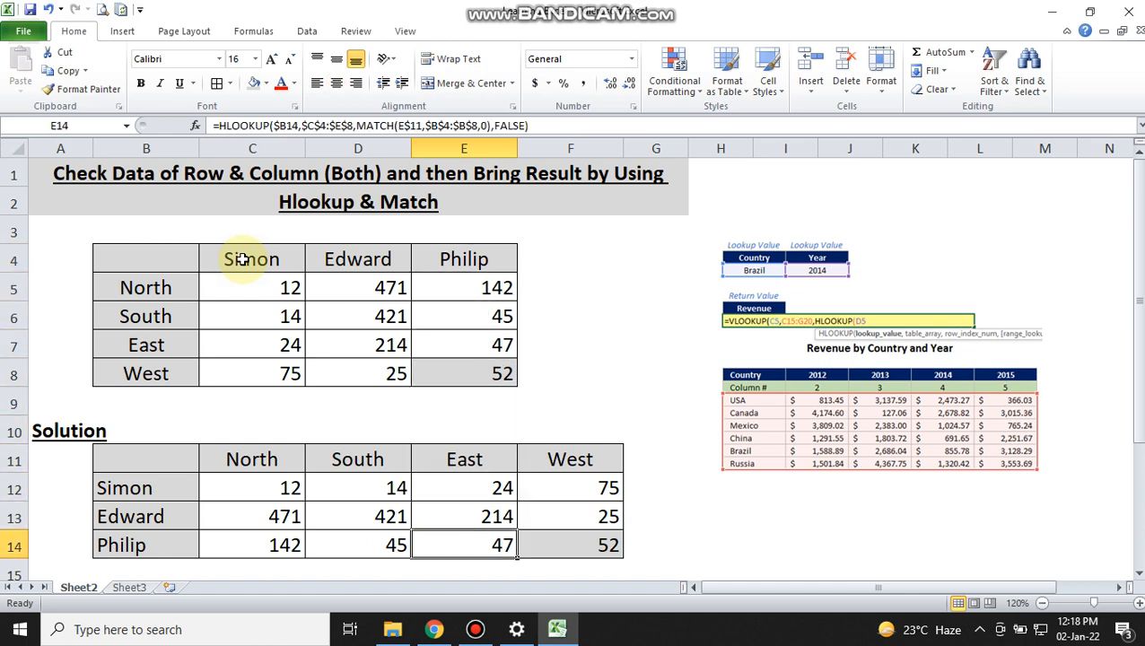
{"action": "key", "text": "Right"}
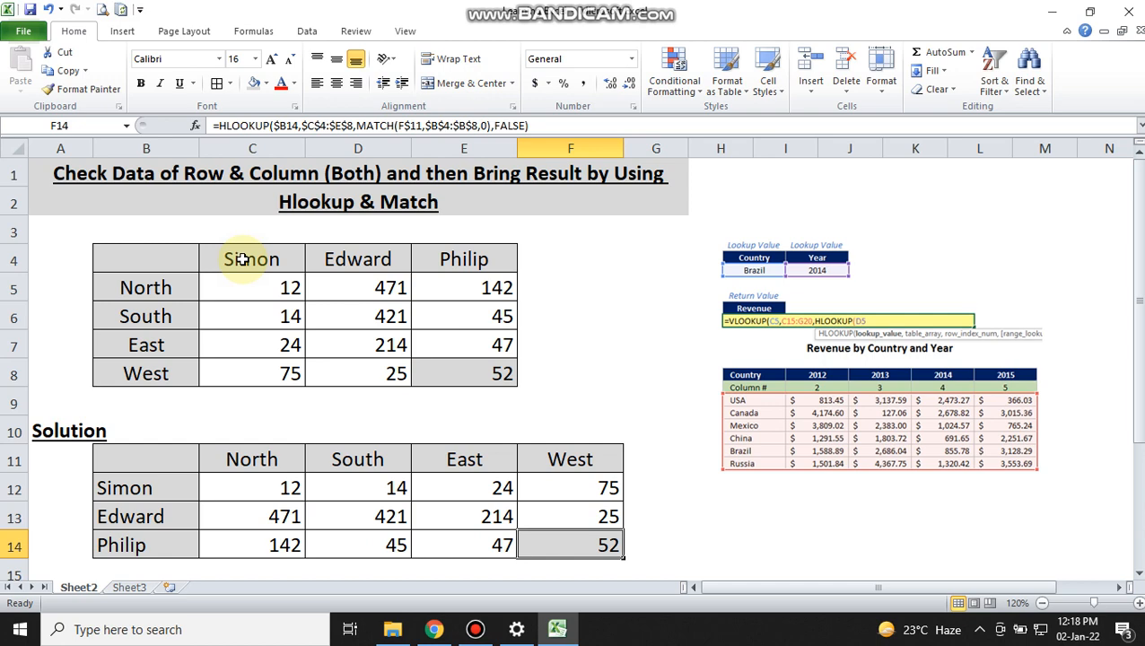
{"action": "key", "text": "Up"}
{"action": "key", "text": "Up"}
{"action": "key", "text": "Up"}
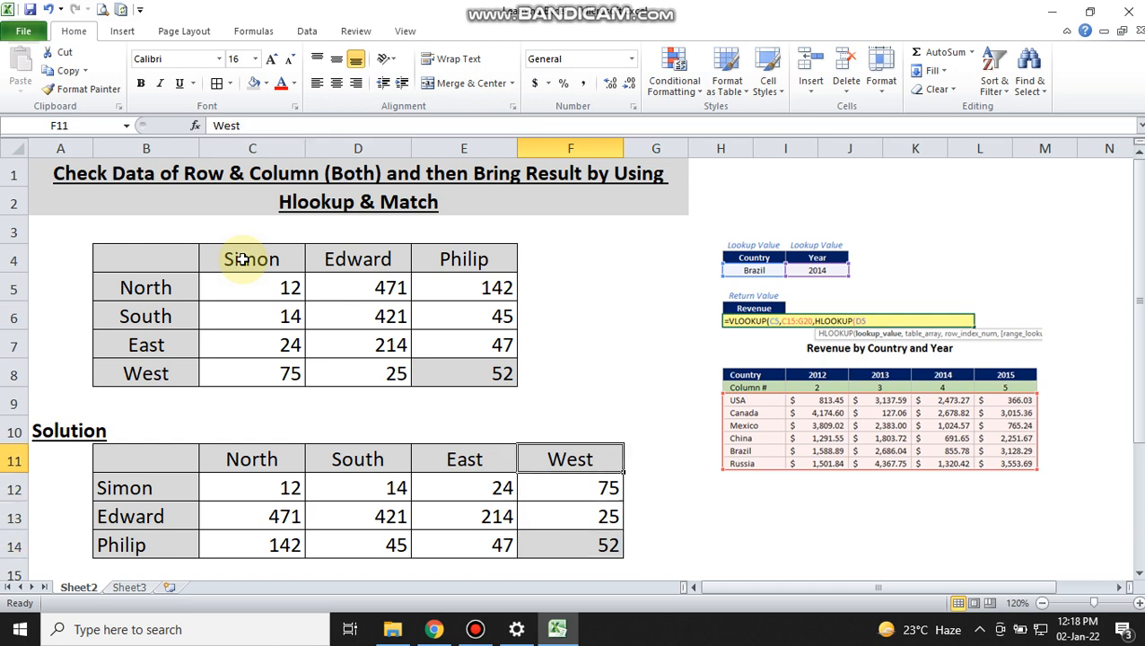
{"action": "key", "text": "Down"}
{"action": "key", "text": "Left"}
{"action": "key", "text": "Left"}
{"action": "key", "text": "Left"}
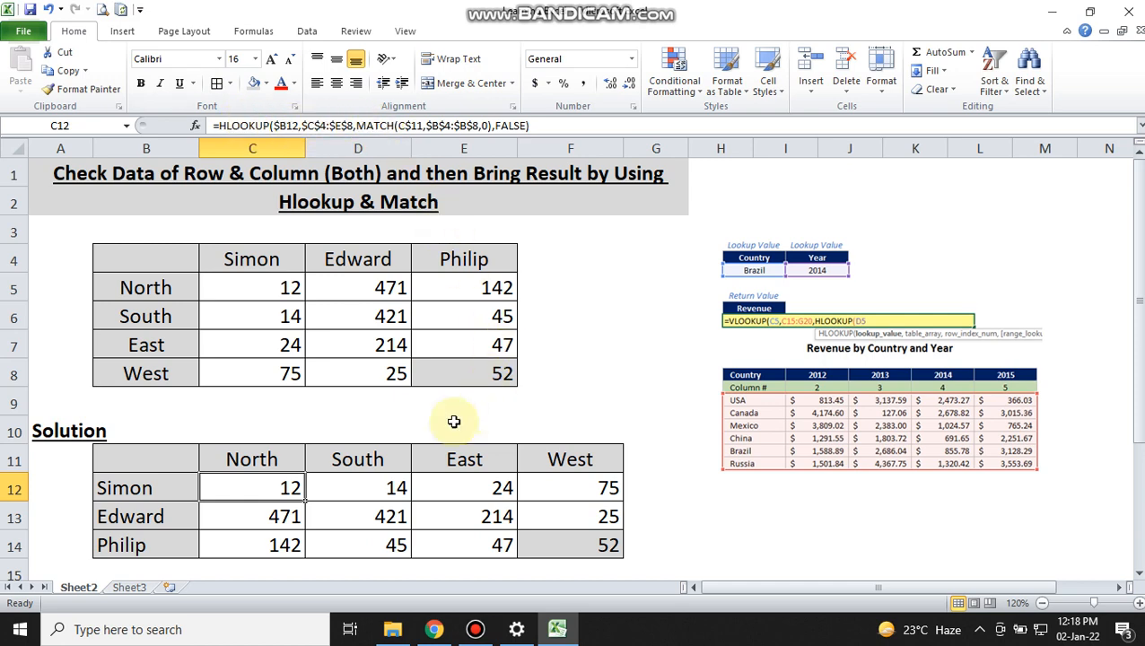
Step: Begin an HLOOKUP formula in cell C18 of the Practice Here table with B18 as the lookup value
{"action": "left_click", "coordinate": [392, 429]}
{"action": "key", "text": "Left"}
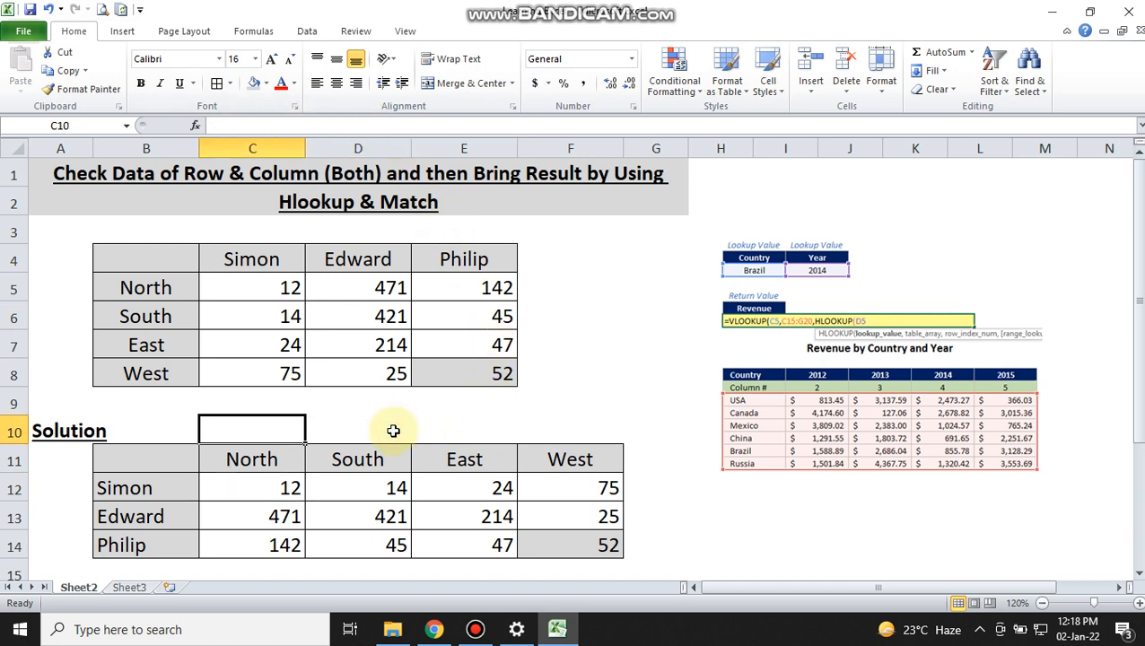
{"action": "key", "text": "Down"}
{"action": "key", "text": "Down"}
{"action": "key", "text": "Down"}
{"action": "key", "text": "Down"}
{"action": "key", "text": "Down"}
{"action": "key", "text": "Down"}
{"action": "key", "text": "Down"}
{"action": "key", "text": "Down"}
{"action": "key", "text": "Down"}
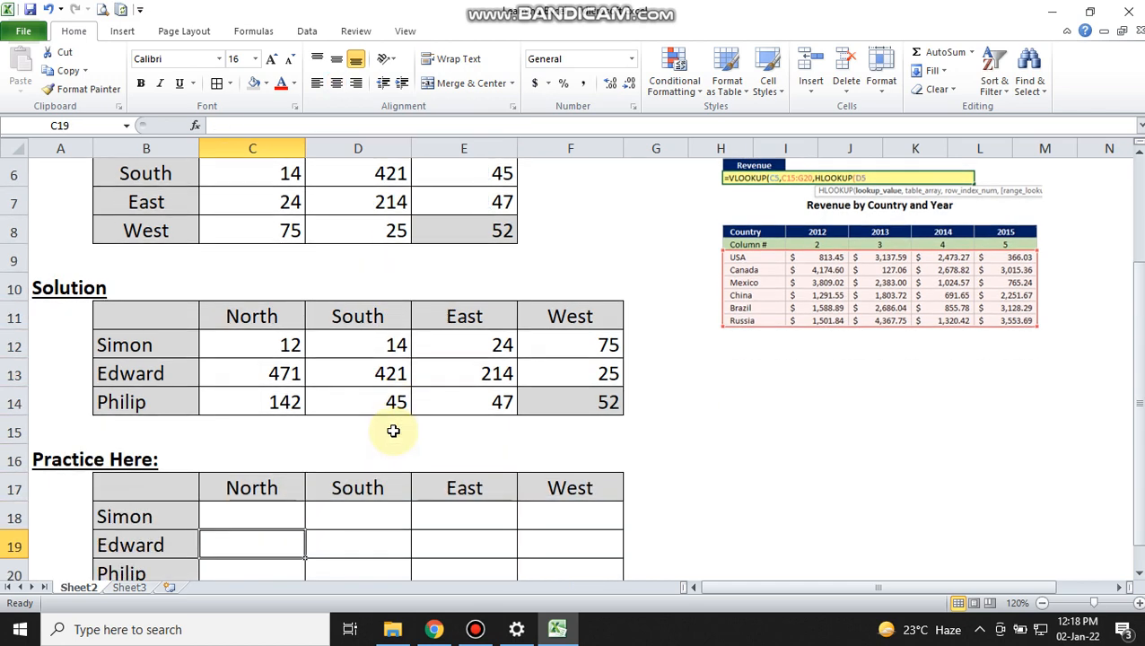
{"action": "key", "text": "Down"}
{"action": "key", "text": "Down"}
{"action": "key", "text": "Up"}
{"action": "key", "text": "Up"}
{"action": "key", "text": "Up"}
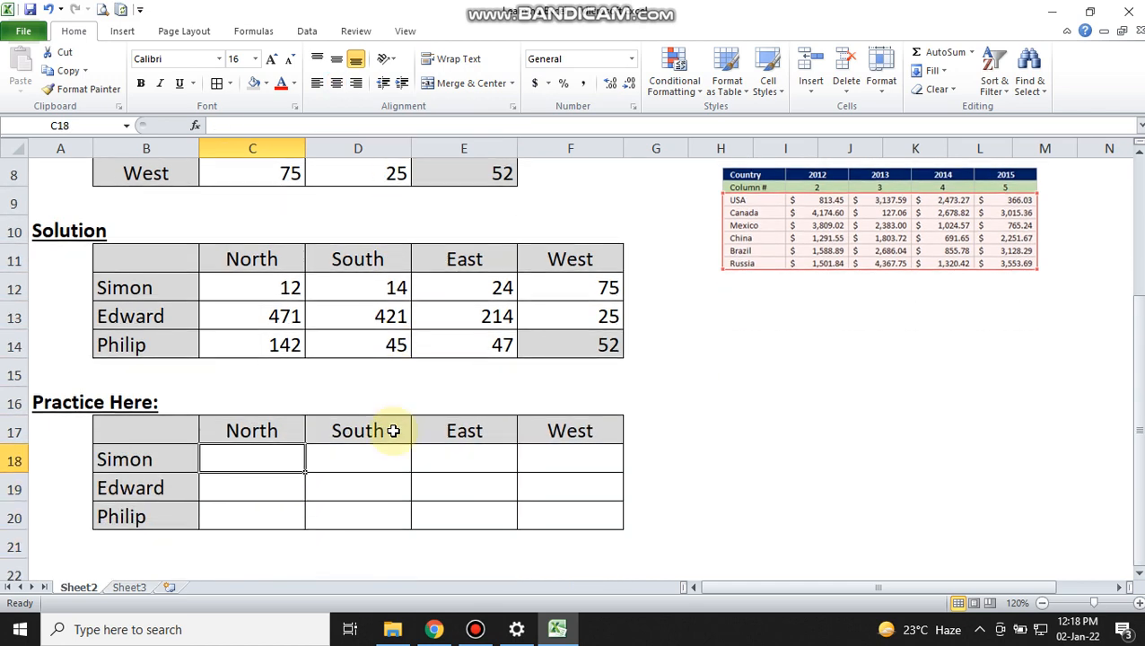
{"action": "type", "text": "=hlo"}
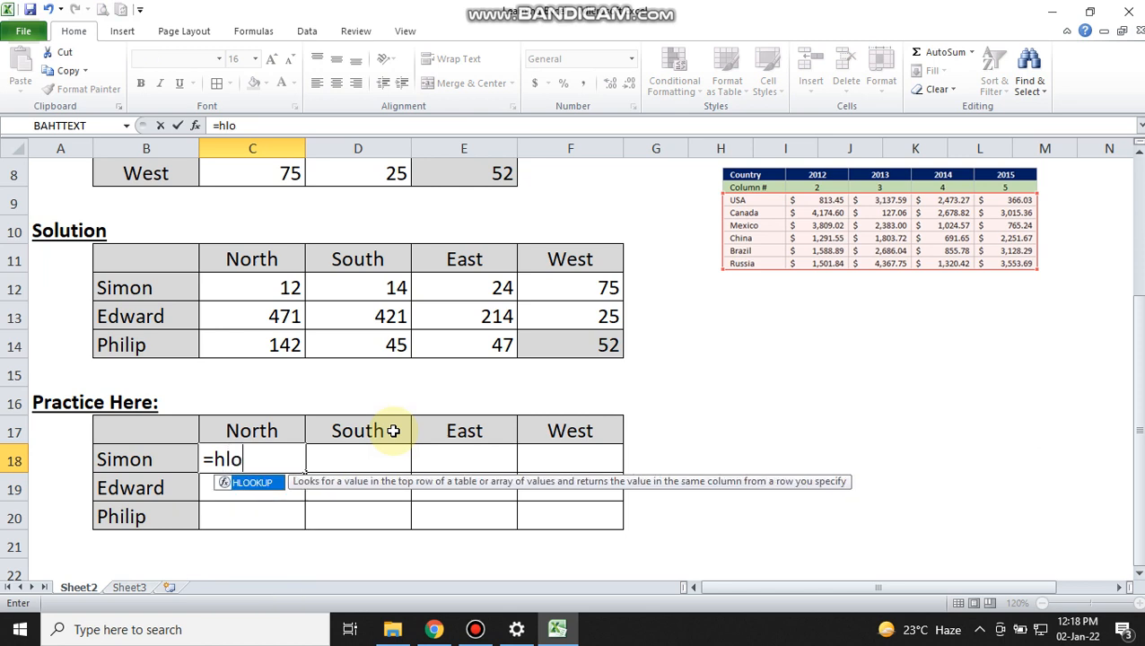
{"action": "type", "text": "okup"}
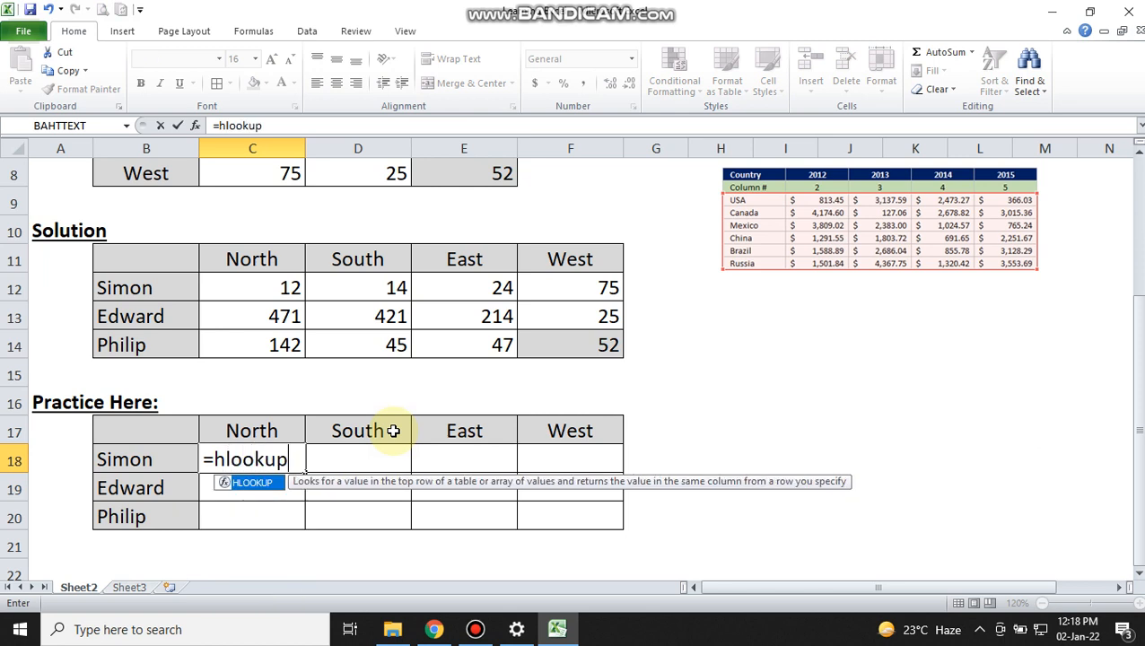
{"action": "type", "text": "(B18,"}
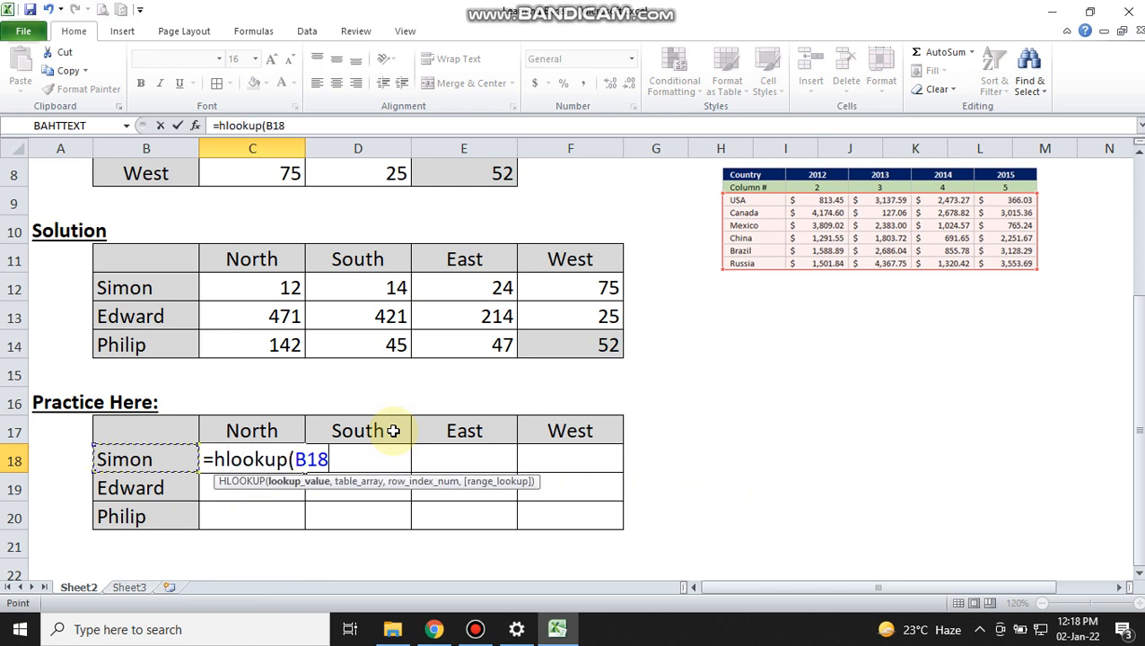
Step: Set the HLOOKUP table array to the source range C4:E8 as the absolute reference $C$4:$E$8
{"action": "key", "text": "Up"}
{"action": "key", "text": "Up"}
{"action": "key", "text": "Up"}
{"action": "key", "text": "Up"}
{"action": "key", "text": "Up"}
{"action": "key", "text": "Up"}
{"action": "key", "text": "Up"}
{"action": "key", "text": "Up"}
{"action": "key", "text": "Up"}
{"action": "key", "text": "Up"}
{"action": "key", "text": "Up"}
{"action": "key", "text": "Up"}
{"action": "key", "text": "Up"}
{"action": "key", "text": "Up"}
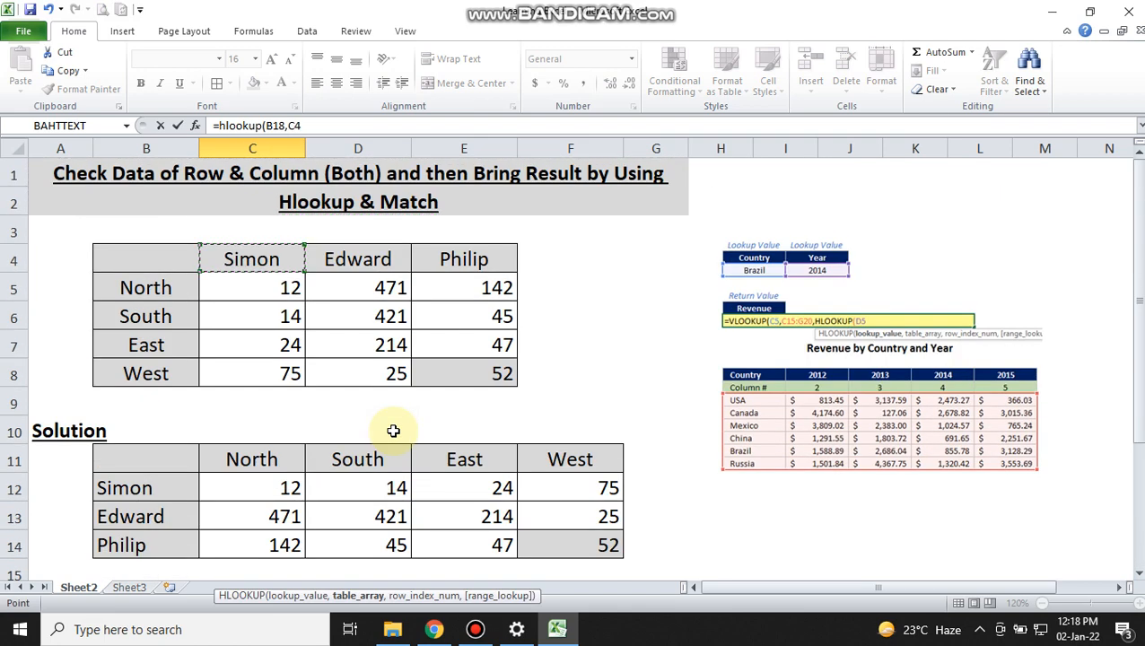
{"action": "key", "text": "shift+Right"}
{"action": "key", "text": "shift+Right"}
{"action": "key", "text": "shift+Down"}
{"action": "key", "text": "shift+Down"}
{"action": "key", "text": "shift+Down"}
{"action": "key", "text": "shift+Down"}
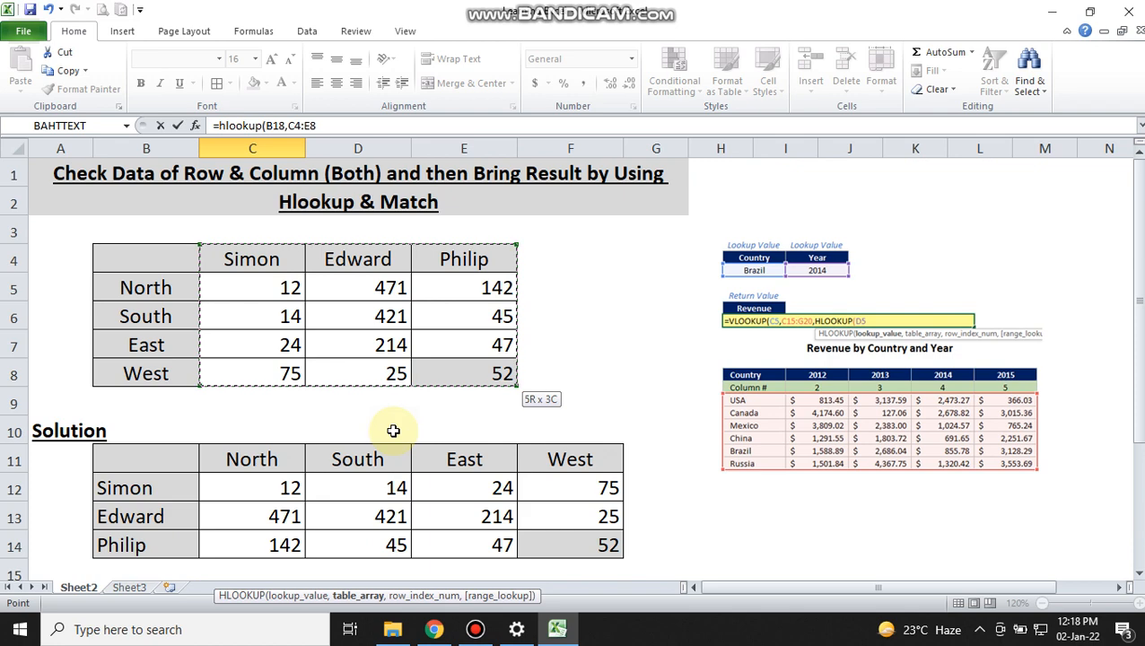
{"action": "key", "text": "F4"}
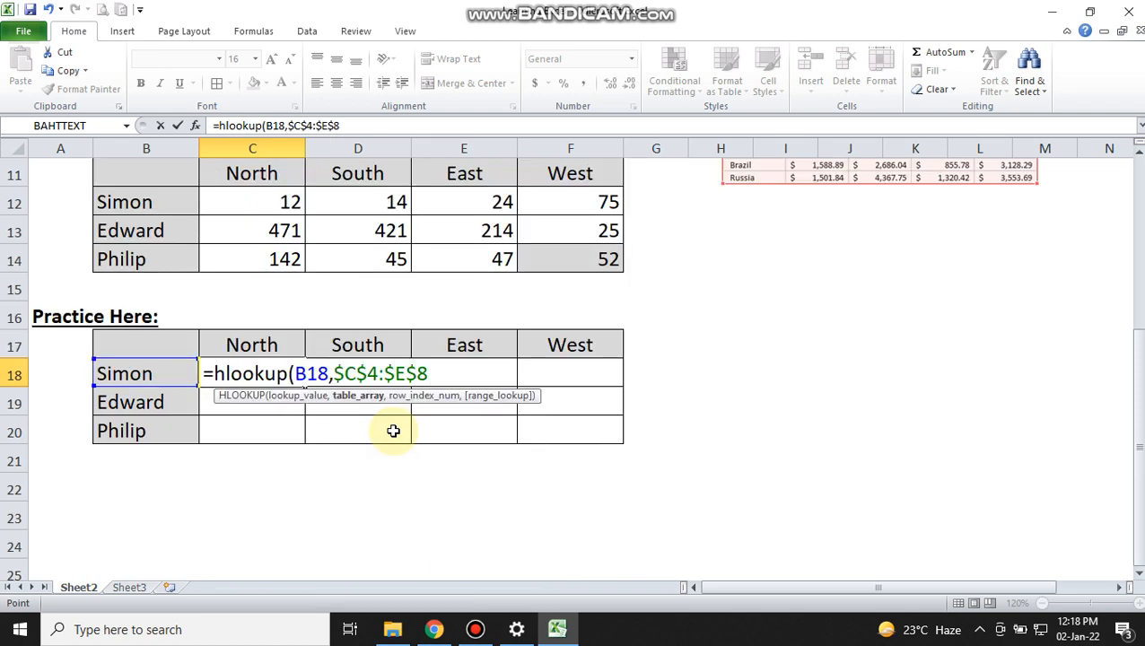
Step: Nest a MATCH function as the row index number in the C18 formula, with C17 as its lookup value
{"action": "type", "text": ","}
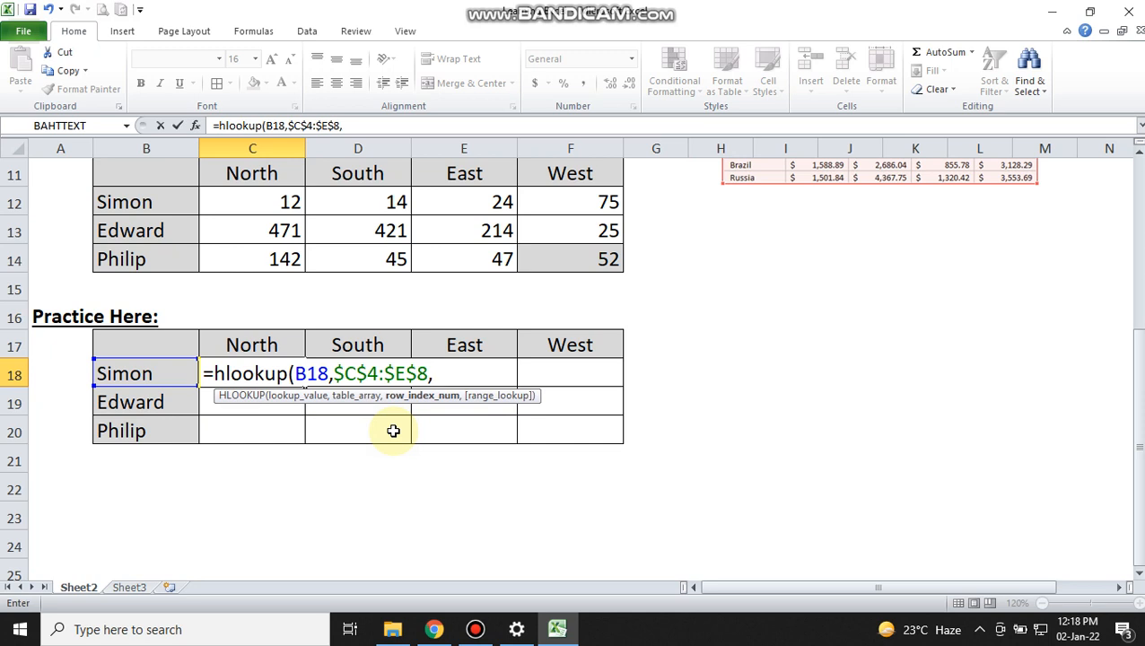
{"action": "type", "text": "match"}
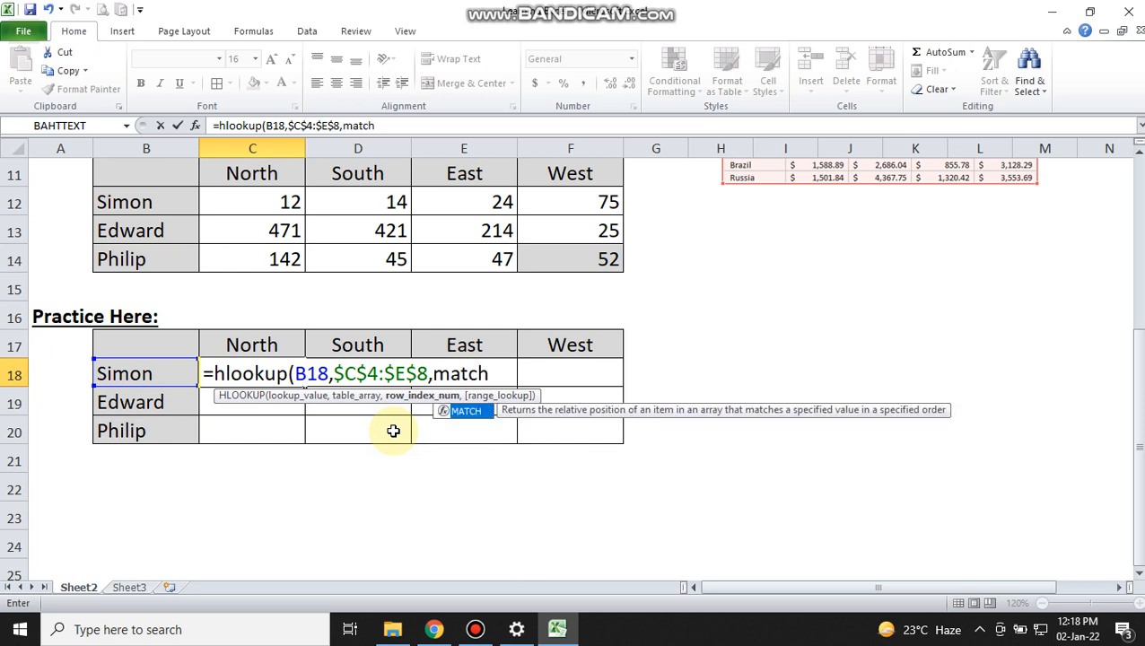
{"action": "type", "text": "("}
{"action": "key", "text": "Up"}
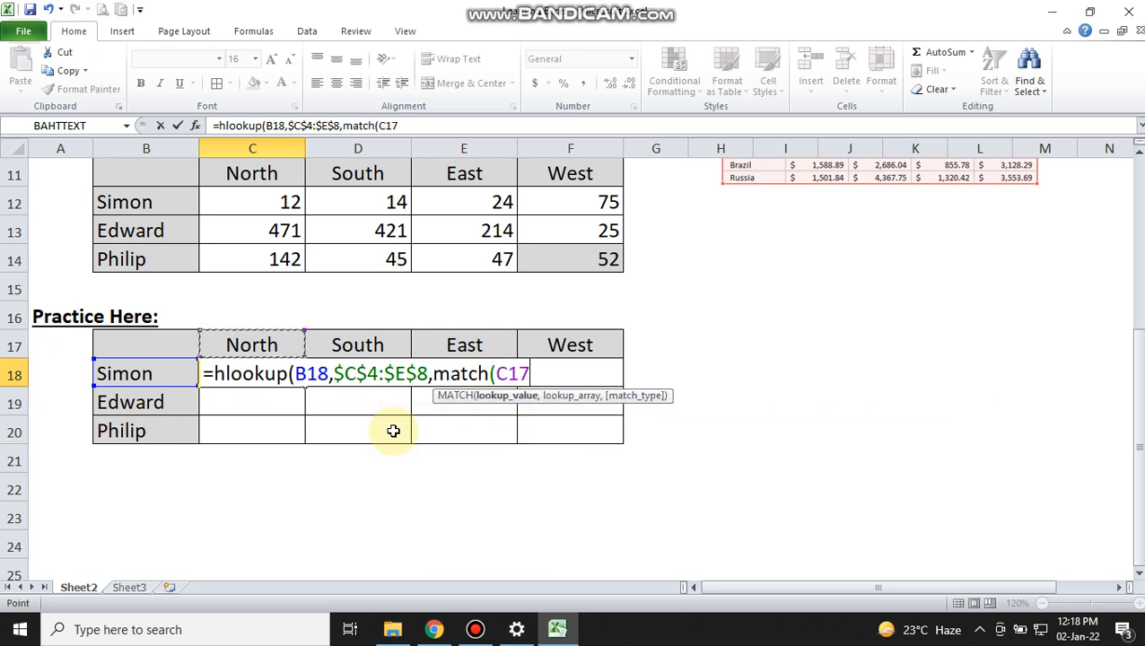
{"action": "type", "text": ","}
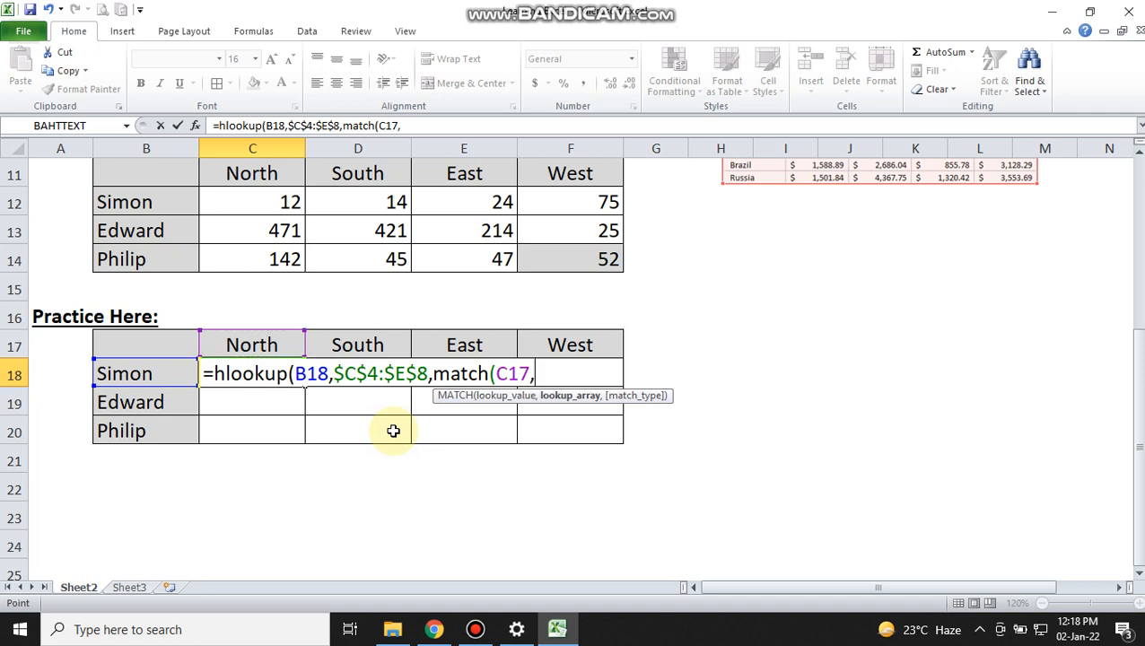
Step: Set the MATCH lookup array to the source table's row headers as the absolute reference $B$4:$B$8
{"action": "key", "text": "Up"}
{"action": "key", "text": "Up"}
{"action": "key", "text": "Up"}
{"action": "key", "text": "Up"}
{"action": "key", "text": "Up"}
{"action": "key", "text": "Up"}
{"action": "key", "text": "Up"}
{"action": "key", "text": "Up"}
{"action": "key", "text": "Up"}
{"action": "key", "text": "Up"}
{"action": "key", "text": "Up"}
{"action": "key", "text": "Up"}
{"action": "key", "text": "Up"}
{"action": "key", "text": "Up"}
{"action": "key", "text": "Up"}
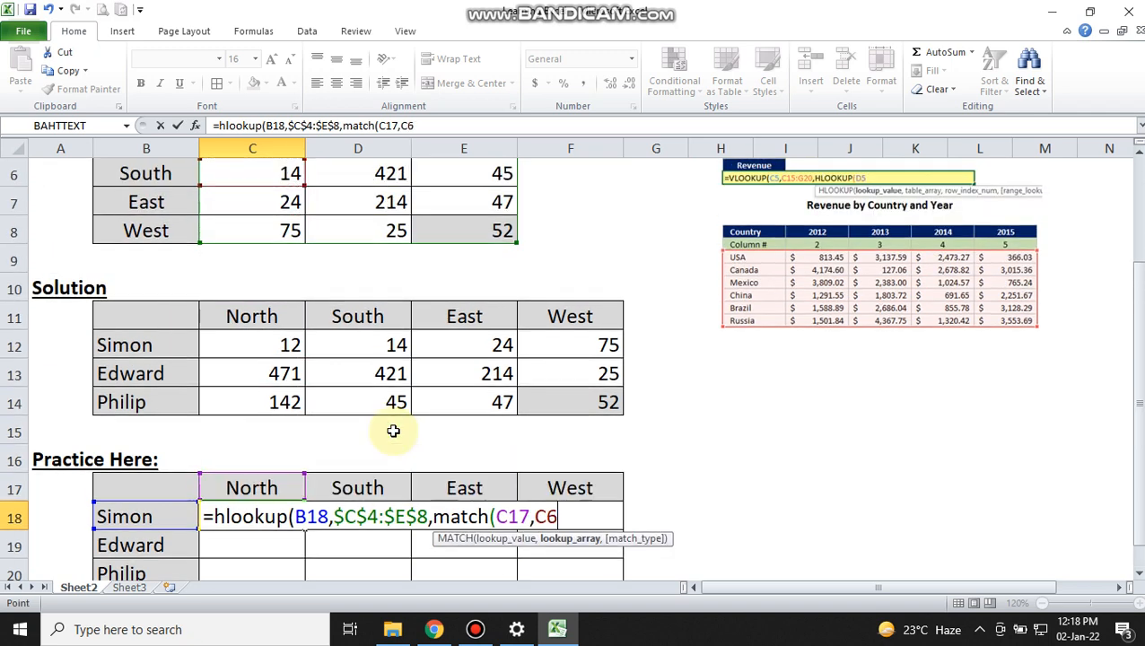
{"action": "key", "text": "Down"}
{"action": "key", "text": "Left"}
{"action": "key", "text": "shift+Down"}
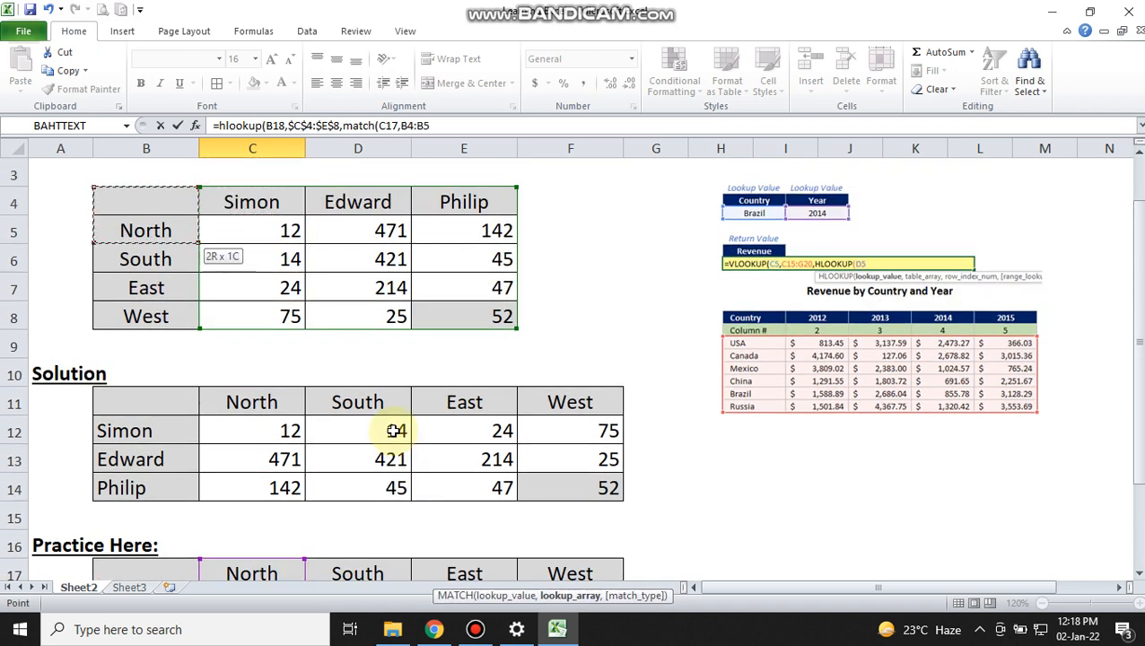
{"action": "key", "text": "shift+Down"}
{"action": "key", "text": "shift+Down"}
{"action": "key", "text": "shift+Down"}
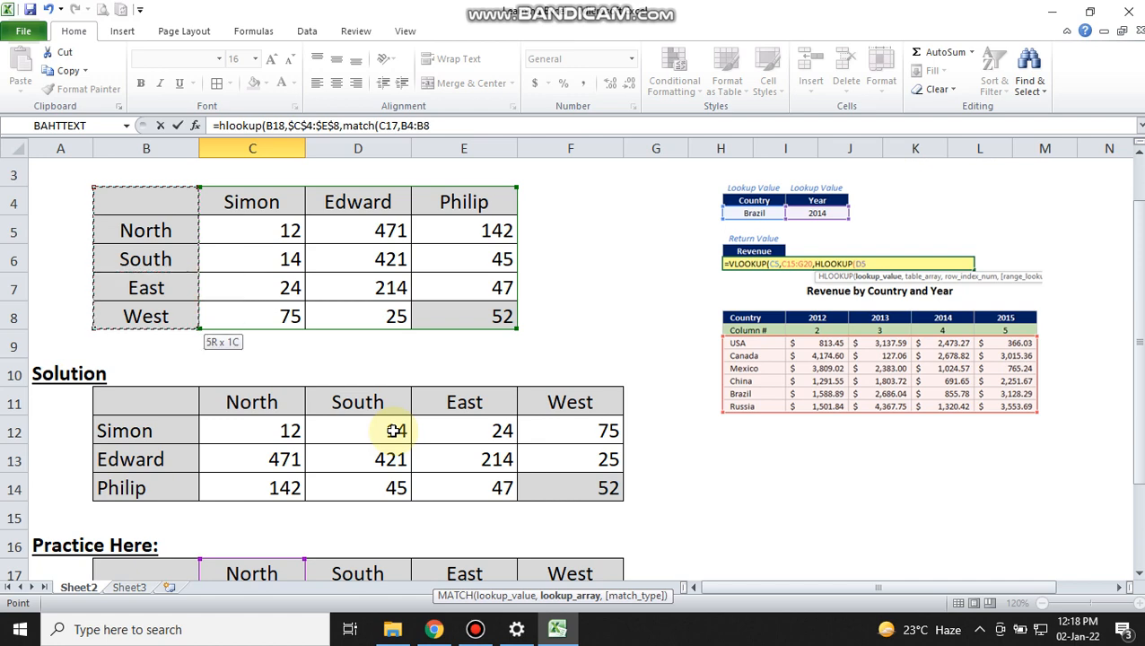
{"action": "key", "text": "F4"}
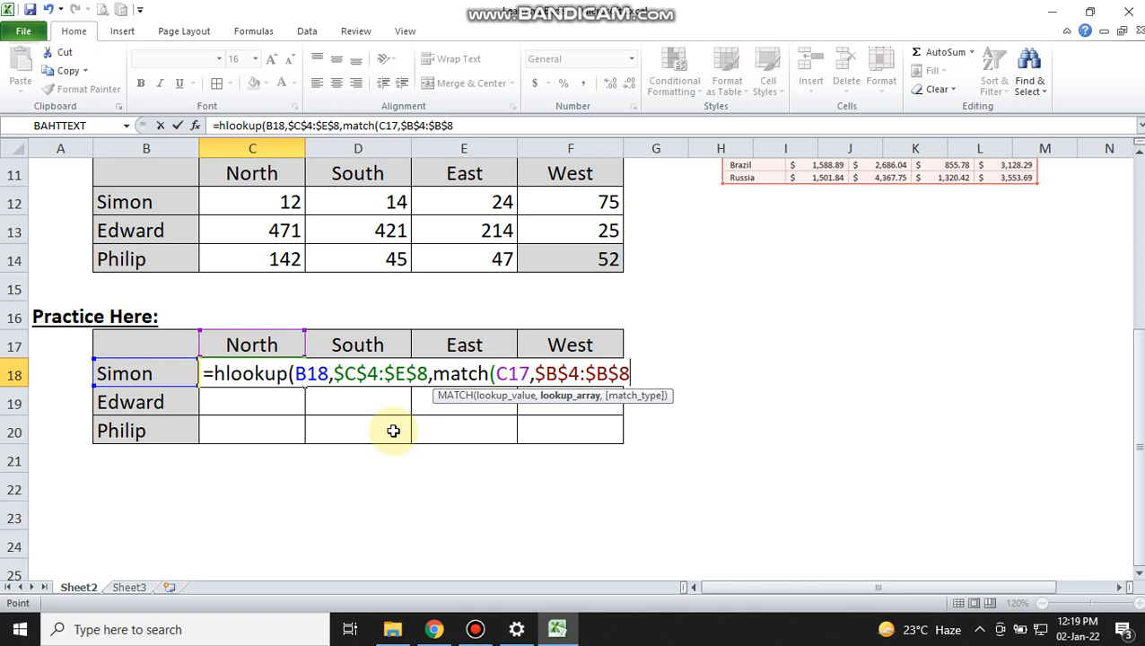
Step: Complete the C18 formula with match type 0 for MATCH and FALSE as the HLOOKUP range lookup
{"action": "type", "text": ","}
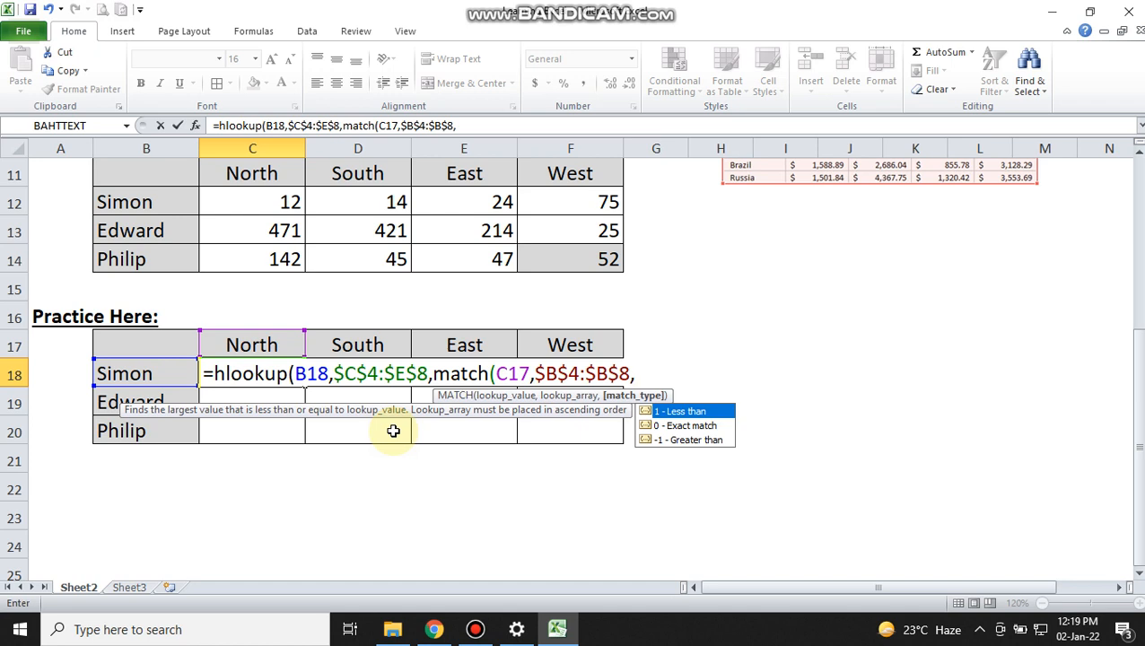
{"action": "type", "text": "0)"}
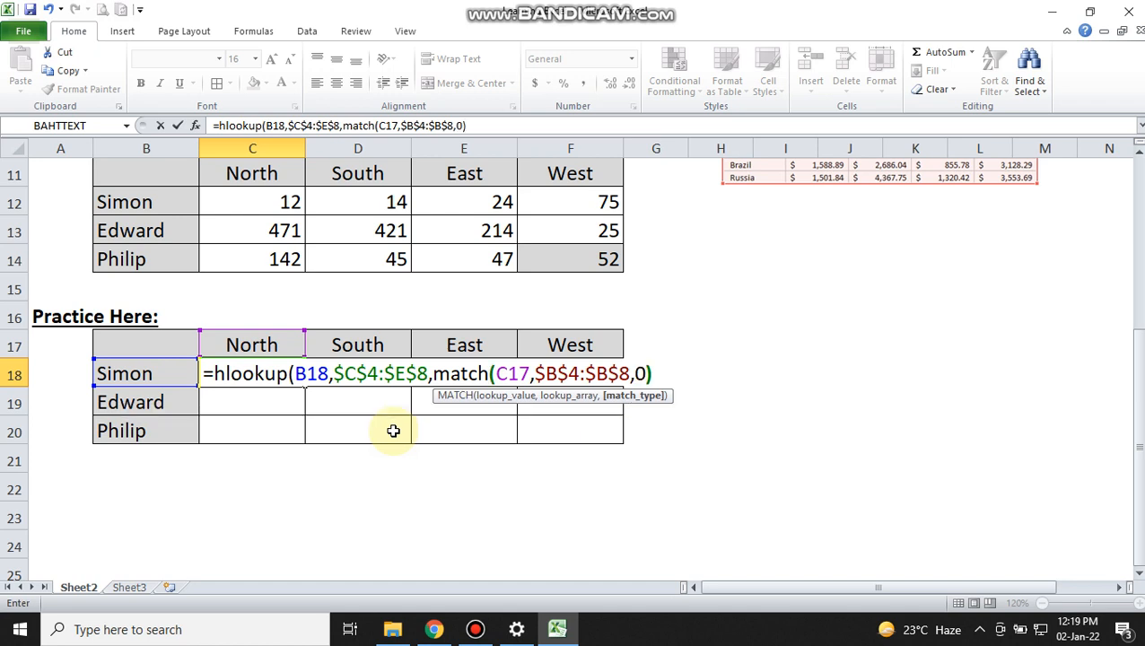
{"action": "type", "text": ",false"}
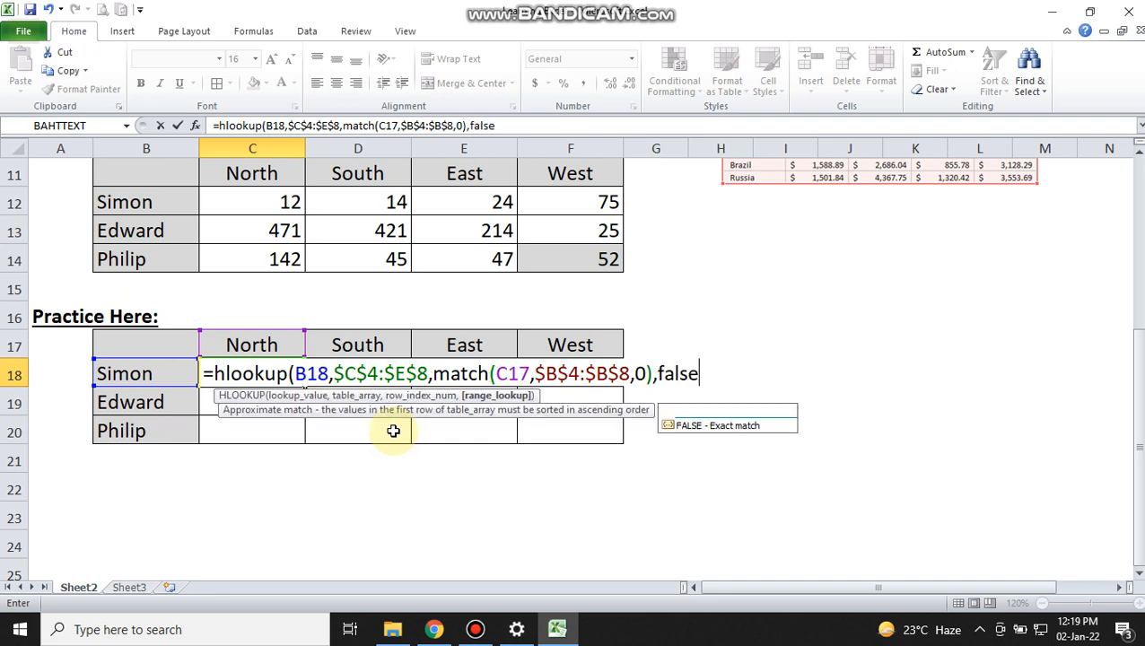
{"action": "key", "text": "Return"}
{"action": "key", "text": "Return"}
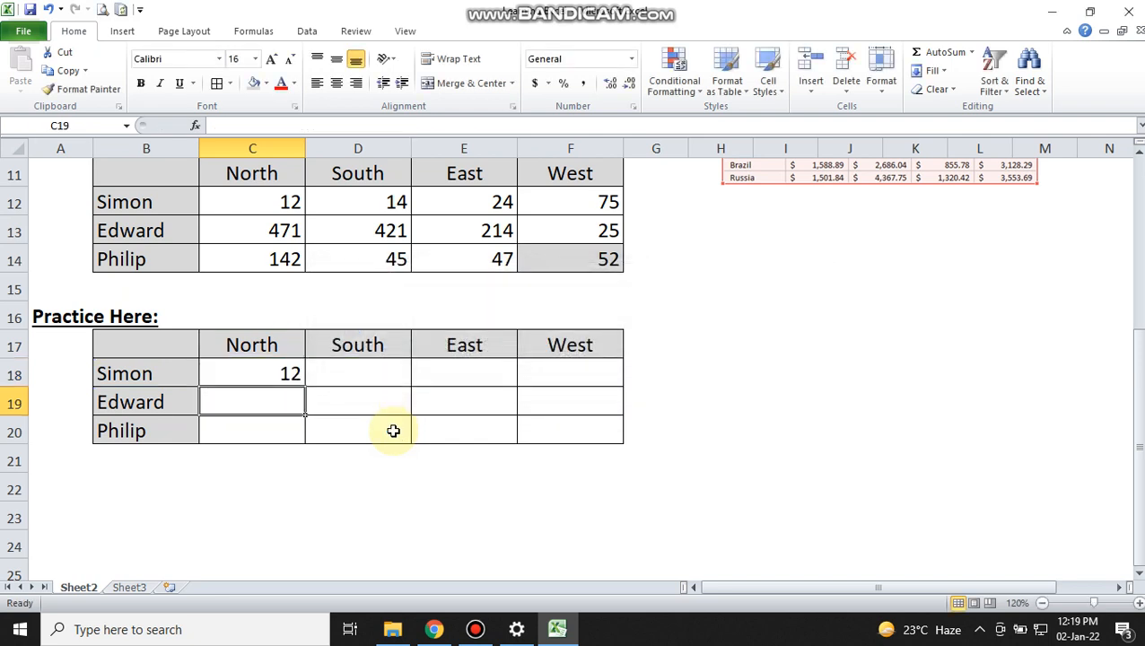
Step: Compare the formula result in C18 with the matching North value in C5 of the source table
{"action": "key", "text": "Up"}
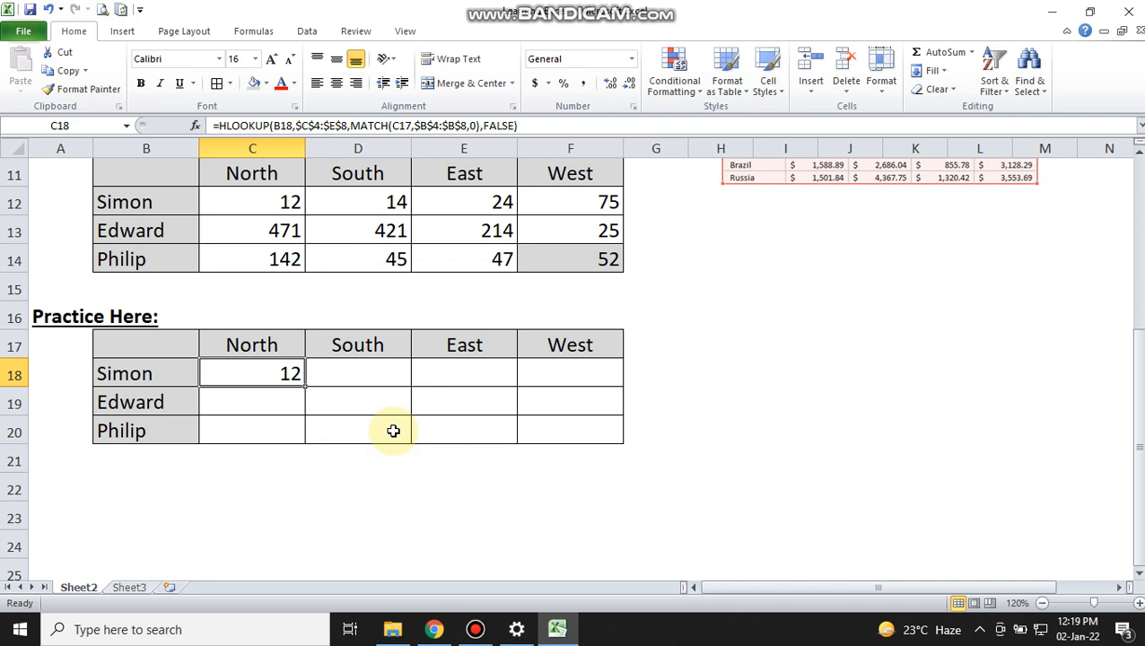
{"action": "key", "text": "Up"}
{"action": "key", "text": "Up"}
{"action": "key", "text": "Up"}
{"action": "key", "text": "Up"}
{"action": "key", "text": "Up"}
{"action": "key", "text": "Up"}
{"action": "key", "text": "Up"}
{"action": "key", "text": "Up"}
{"action": "key", "text": "Up"}
{"action": "key", "text": "Up"}
{"action": "key", "text": "Up"}
{"action": "key", "text": "Up"}
{"action": "key", "text": "Up"}
{"action": "key", "text": "Up"}
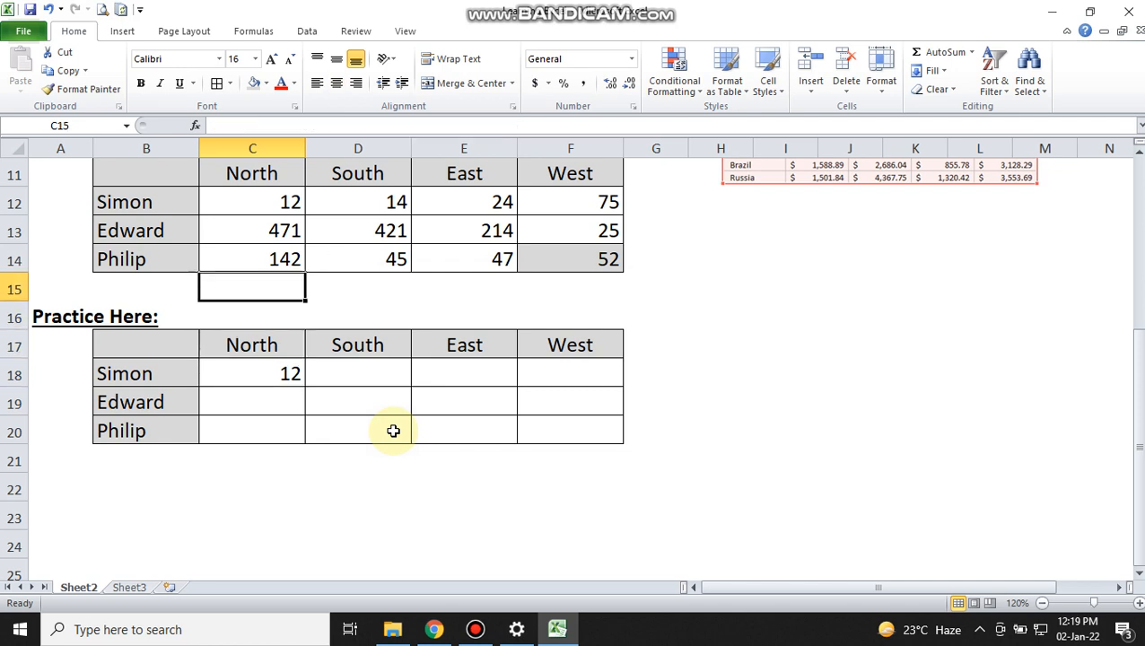
{"action": "key", "text": "Down"}
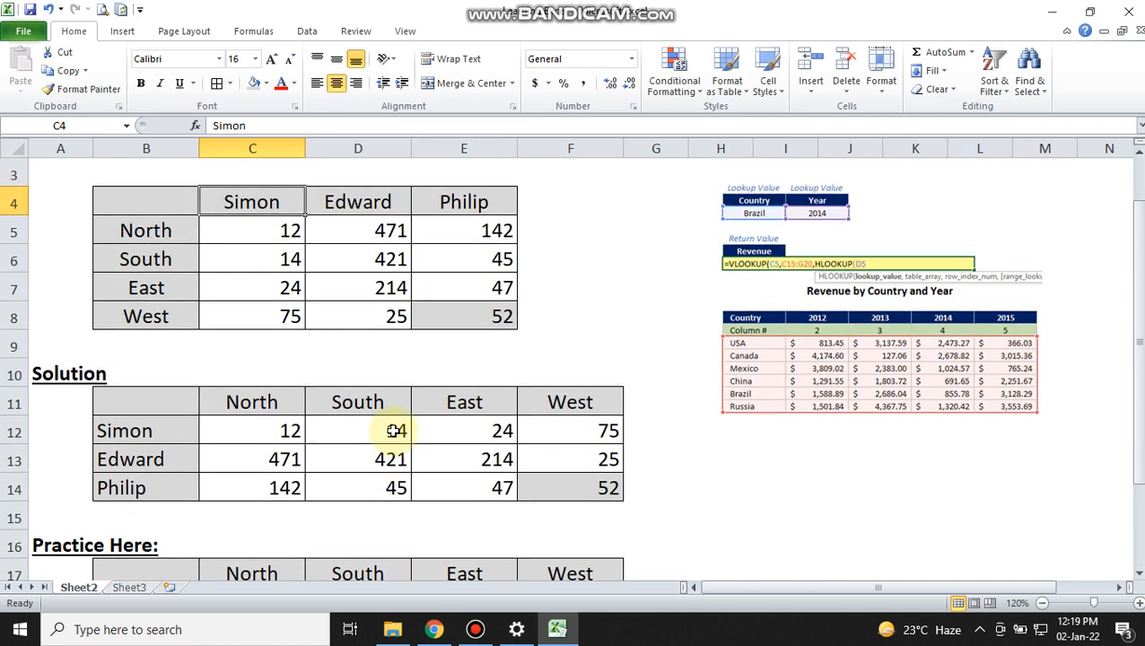
{"action": "key", "text": "Down"}
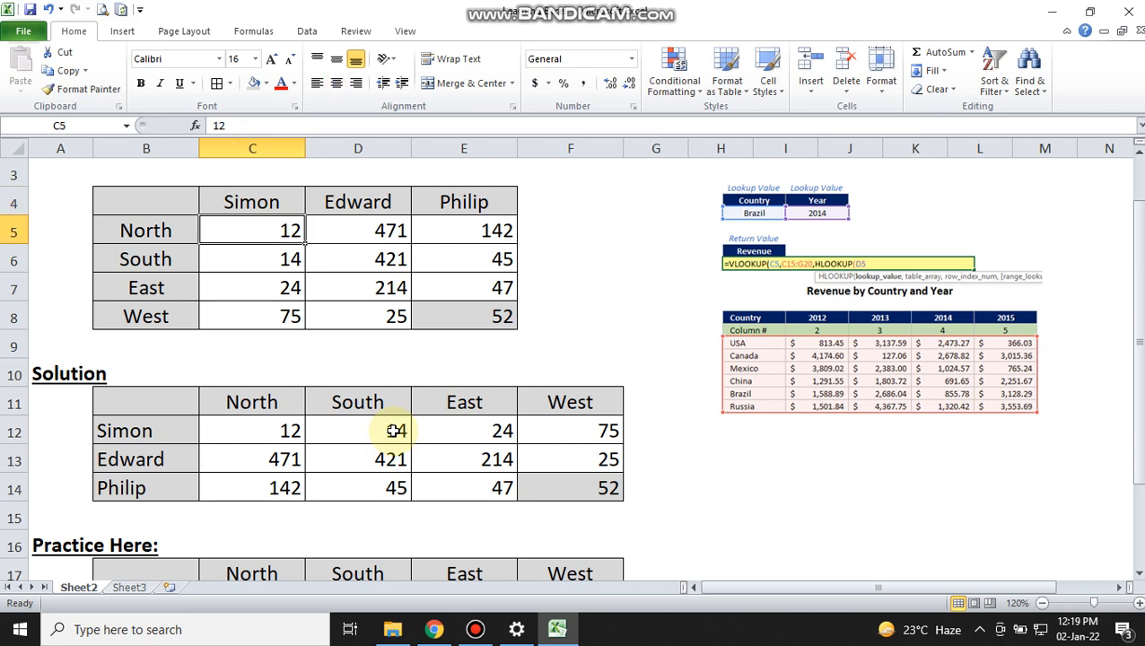
{"action": "key", "text": "Down"}
{"action": "key", "text": "Down"}
{"action": "key", "text": "Down"}
{"action": "key", "text": "Down"}
{"action": "key", "text": "Down"}
{"action": "key", "text": "Down"}
{"action": "key", "text": "Down"}
{"action": "key", "text": "Down"}
{"action": "key", "text": "Down"}
{"action": "key", "text": "Down"}
{"action": "key", "text": "Down"}
{"action": "key", "text": "Down"}
{"action": "key", "text": "Down"}
{"action": "key", "text": "Down"}
{"action": "key", "text": "Down"}
{"action": "key", "text": "Down"}
{"action": "key", "text": "Down"}
{"action": "key", "text": "Down"}
{"action": "key", "text": "Down"}
{"action": "key", "text": "Down"}
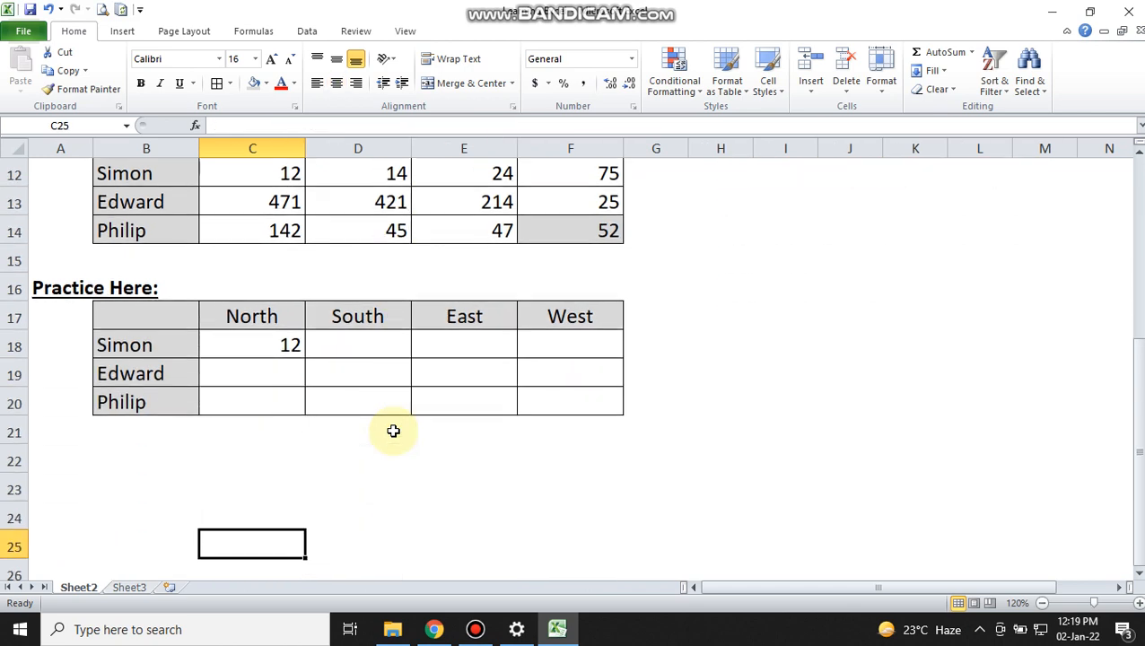
{"action": "key", "text": "Up"}
{"action": "key", "text": "Up"}
{"action": "key", "text": "Up"}
{"action": "key", "text": "Up"}
{"action": "key", "text": "Up"}
{"action": "key", "text": "Up"}
{"action": "key", "text": "Up"}
{"action": "key", "text": "Up"}
{"action": "key", "text": "Down"}
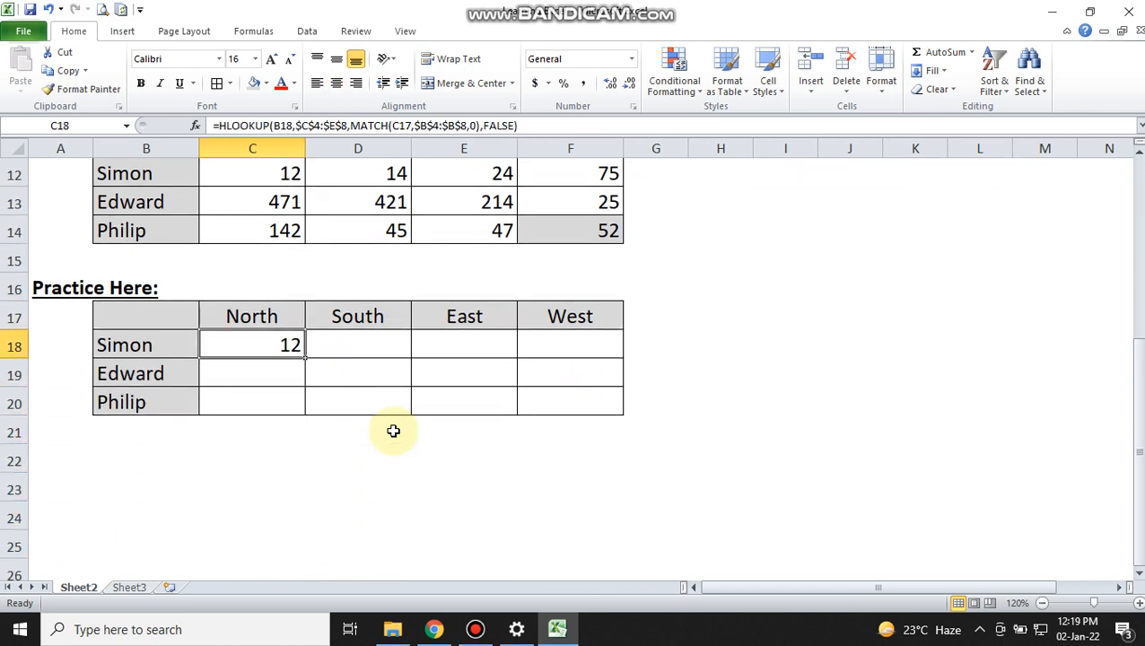
{"action": "key", "text": "Up"}
{"action": "key", "text": "Down"}
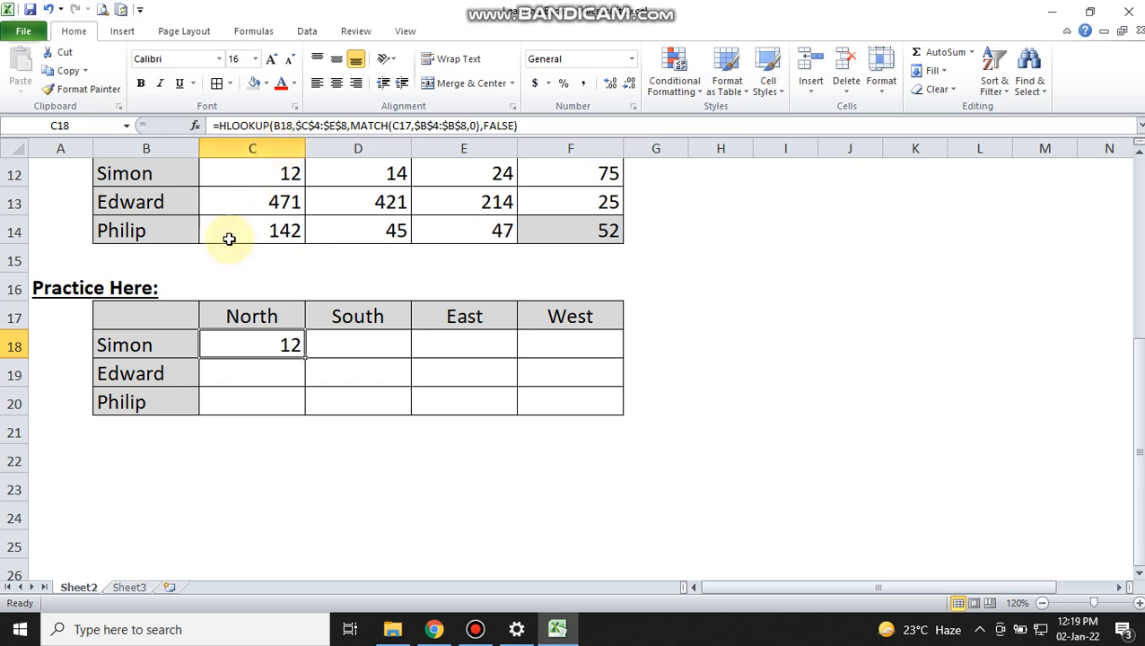
Step: Lock the column of the HLOOKUP lookup value in the C18 formula by changing it to $B18
{"action": "left_click", "coordinate": [180, 344]}
{"action": "left_click", "coordinate": [258, 336]}
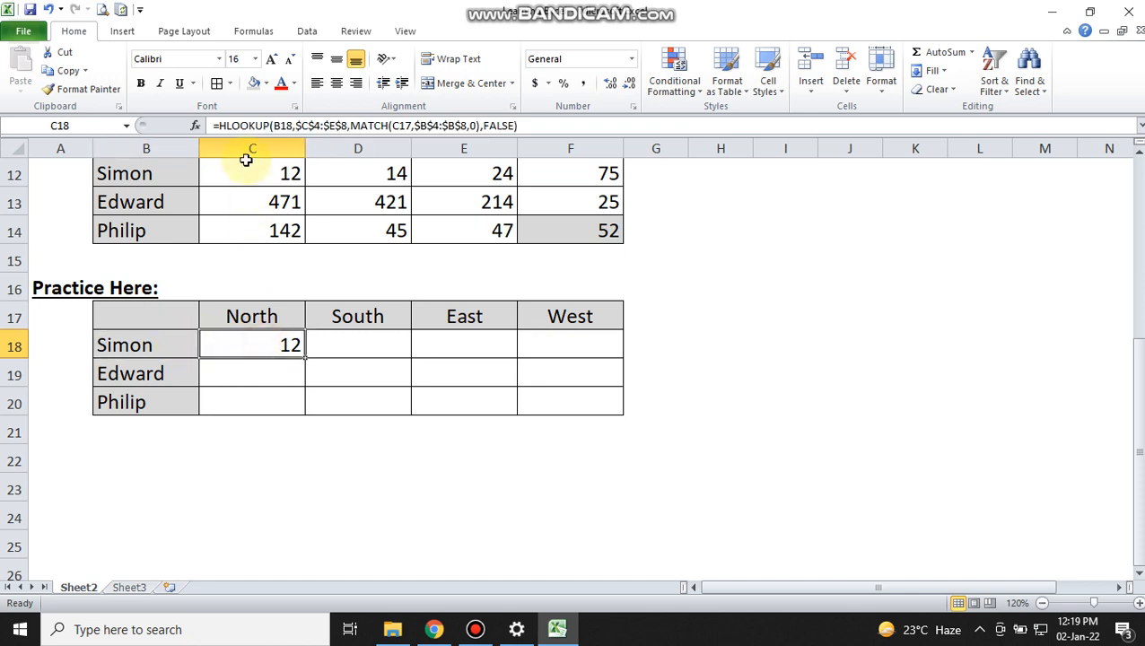
{"action": "left_click", "coordinate": [272, 126]}
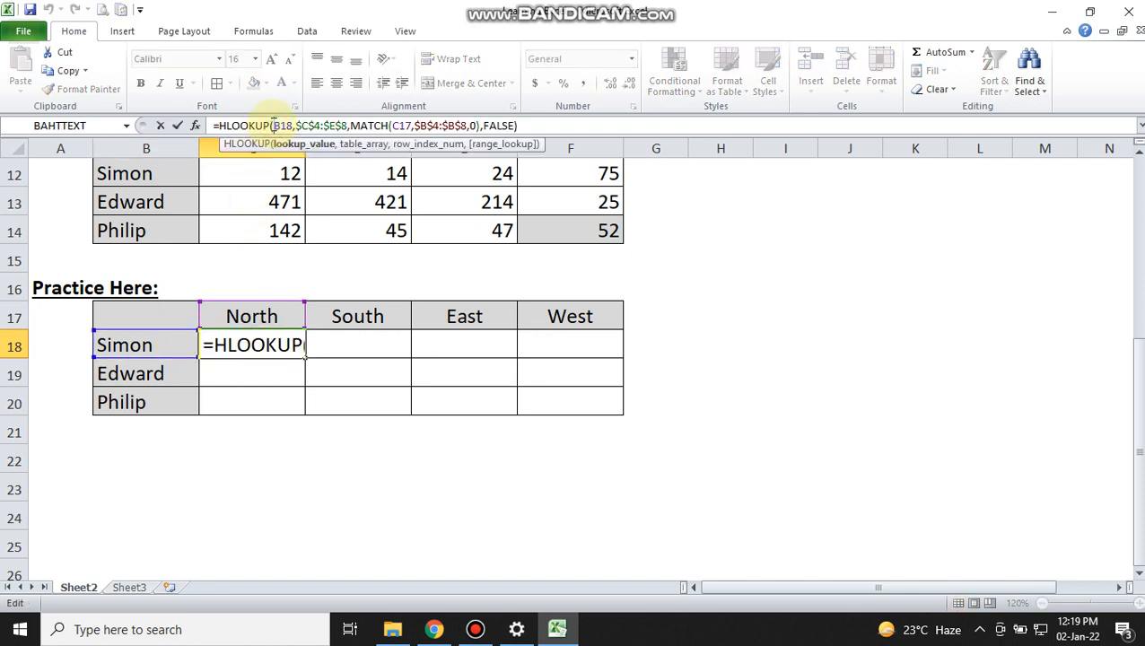
{"action": "type", "text": "$"}
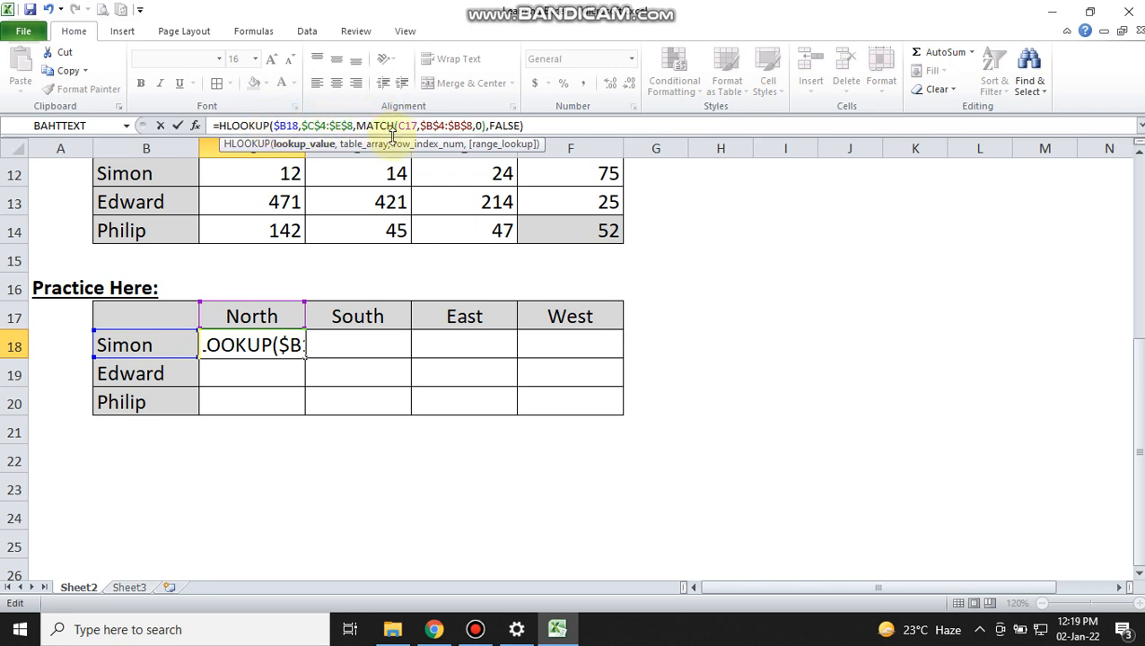
{"action": "key", "text": "Return"}
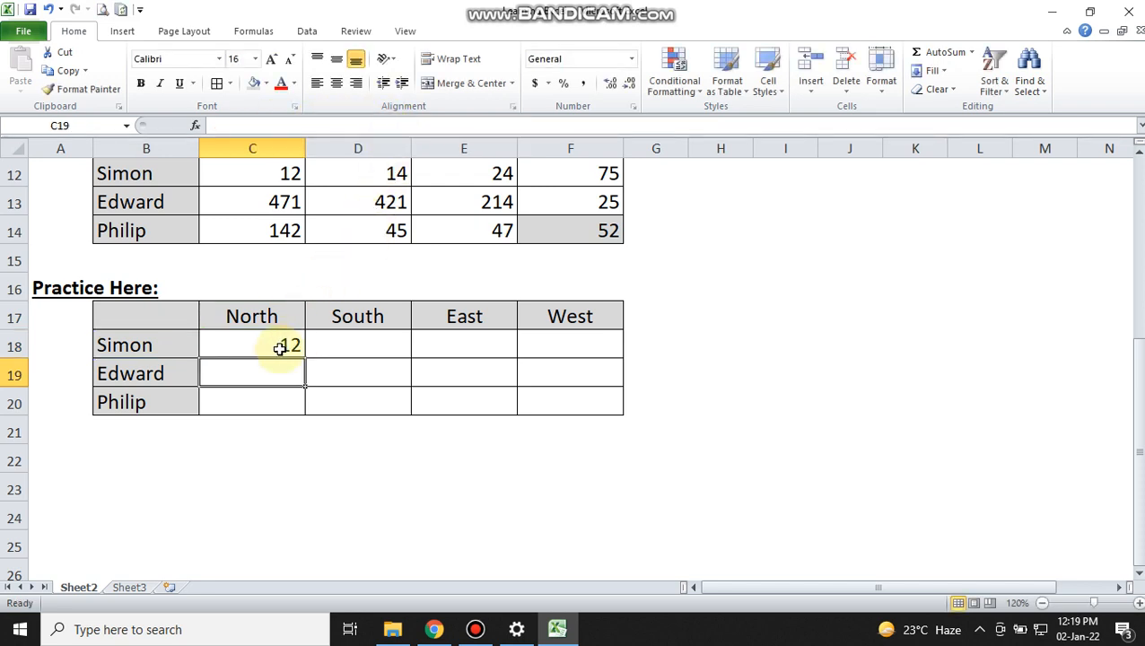
Step: Lock the row of the MATCH lookup value in the C18 formula by changing it to C$17
{"action": "left_click", "coordinate": [280, 348]}
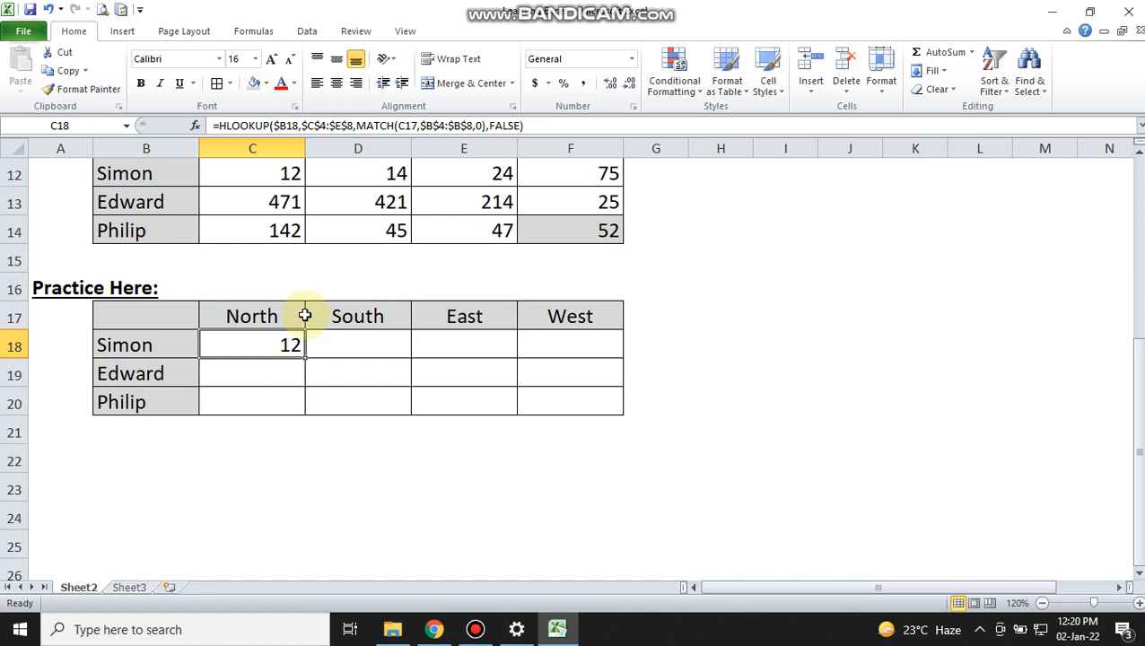
{"action": "left_click", "coordinate": [406, 125]}
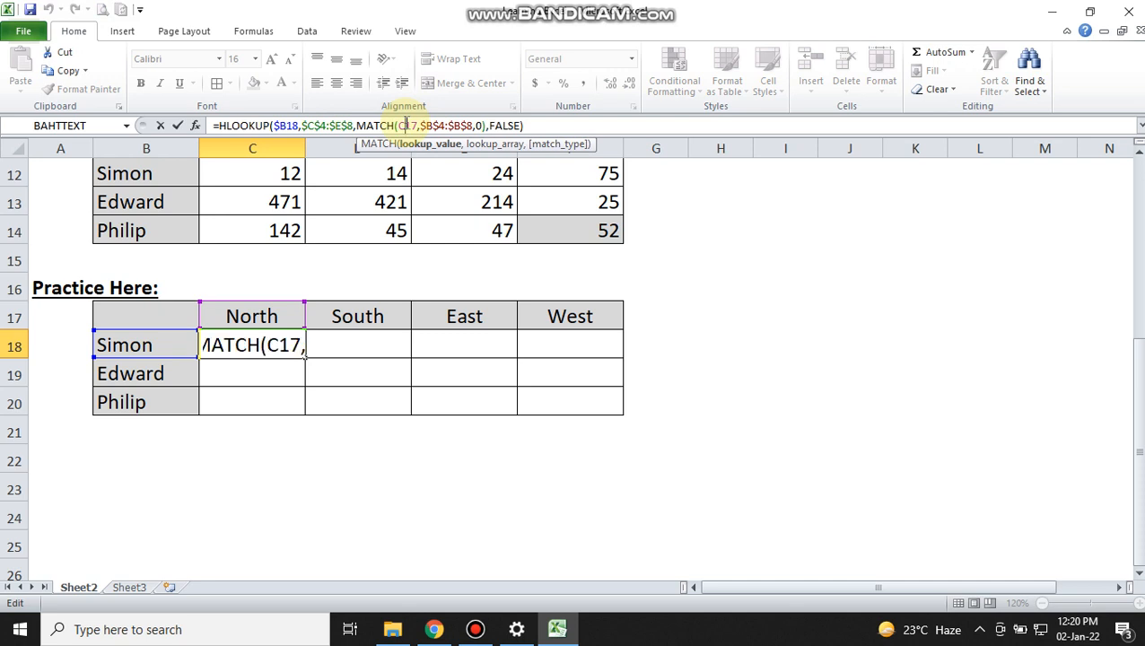
{"action": "type", "text": "$"}
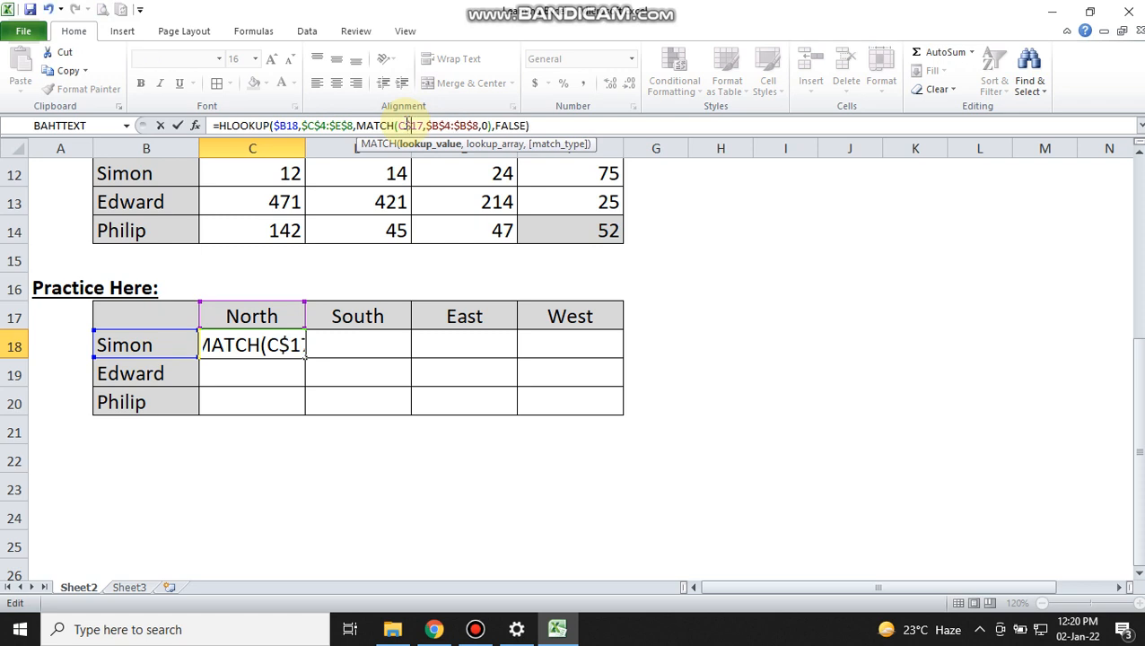
{"action": "key", "text": "Return"}
{"action": "key", "text": "Up"}
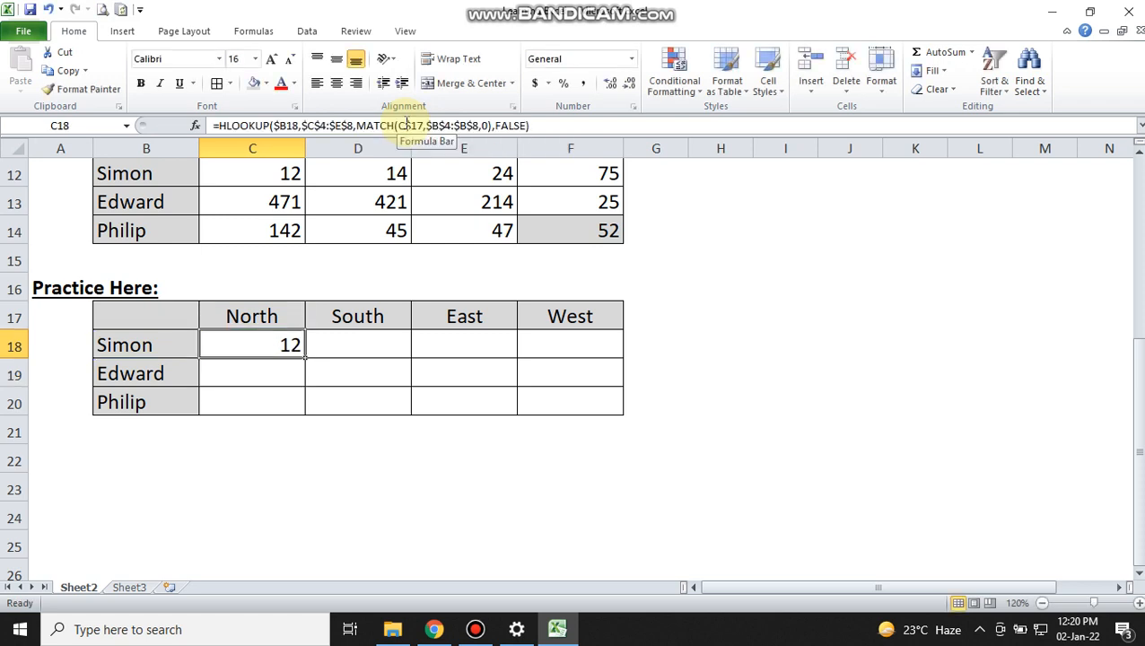
Step: Copy the C18 formula across the whole Practice Here table, range C18:F20
{"action": "key", "text": "ctrl+c"}
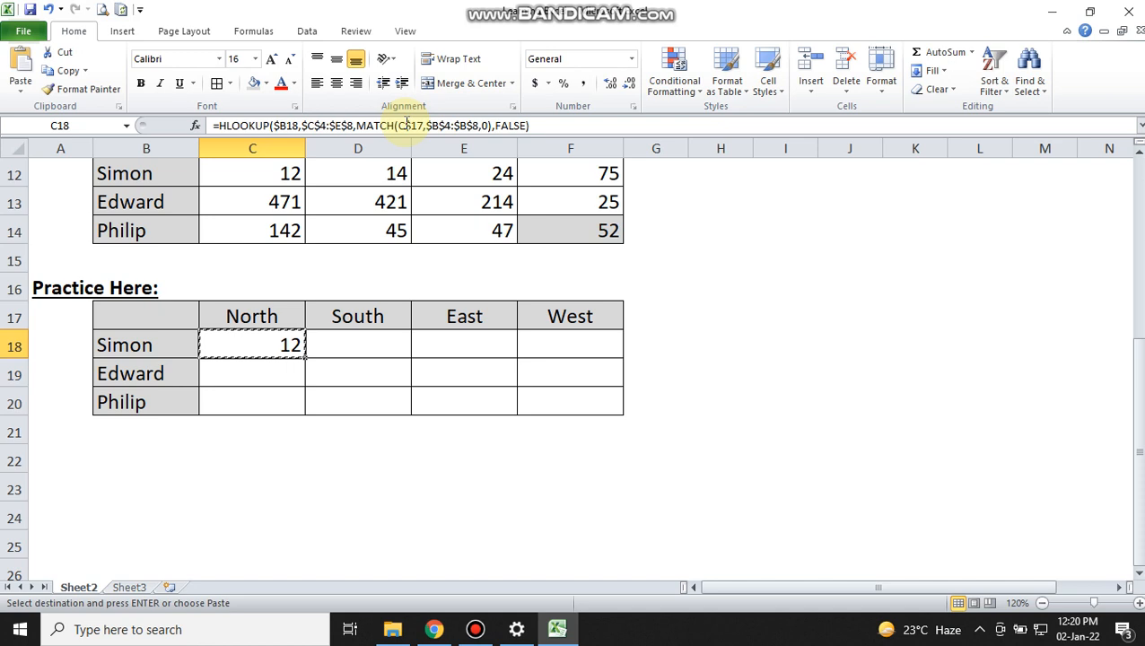
{"action": "key", "text": "shift+Right"}
{"action": "key", "text": "shift+Right"}
{"action": "key", "text": "shift+Right"}
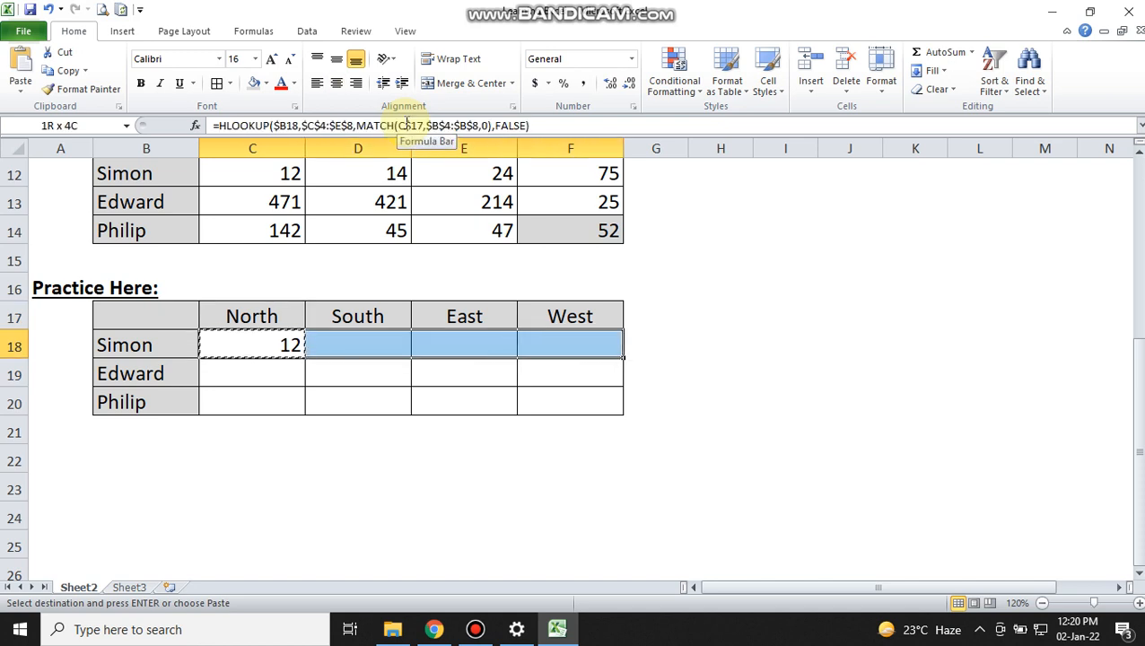
{"action": "key", "text": "shift+Down"}
{"action": "key", "text": "shift+Down"}
{"action": "key", "text": "ctrl+v"}
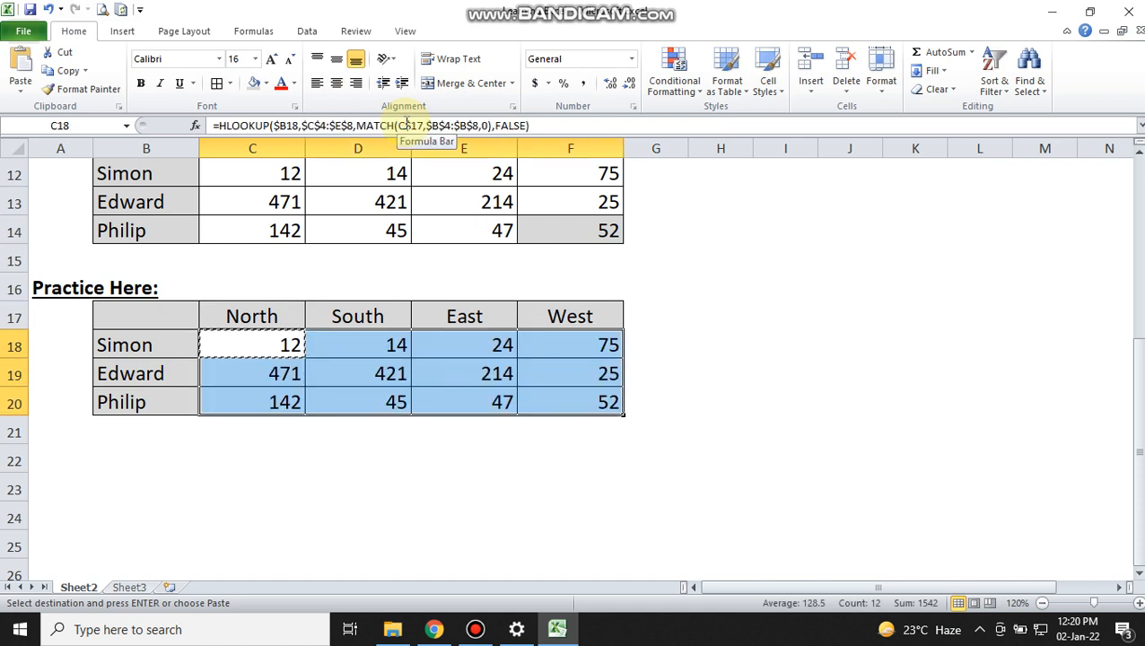
{"action": "key", "text": "Escape"}
Step: Shade cell D7 in the East row of the source table with the grey fill colour
{"action": "key", "text": "Up"}
{"action": "key", "text": "Up"}
{"action": "key", "text": "Up"}
{"action": "key", "text": "Up"}
{"action": "key", "text": "Up"}
{"action": "key", "text": "Up"}
{"action": "key", "text": "Up"}
{"action": "key", "text": "Up"}
{"action": "key", "text": "Up"}
{"action": "key", "text": "Up"}
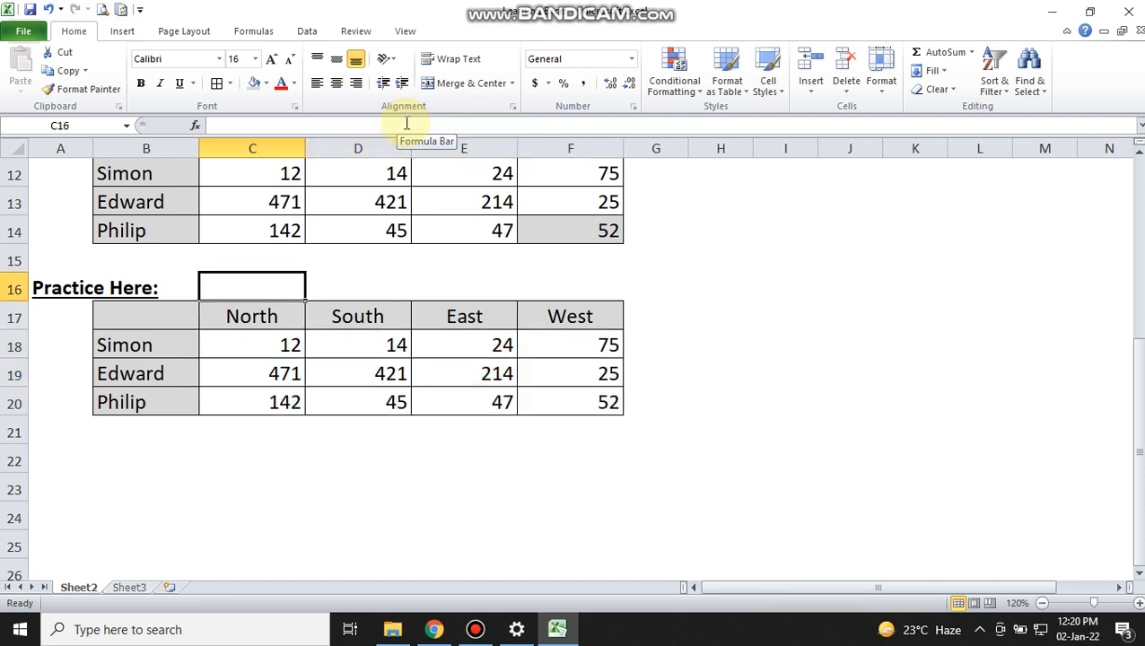
{"action": "scroll", "coordinate": [406, 123], "scroll_direction": "up", "scroll_amount": 1}
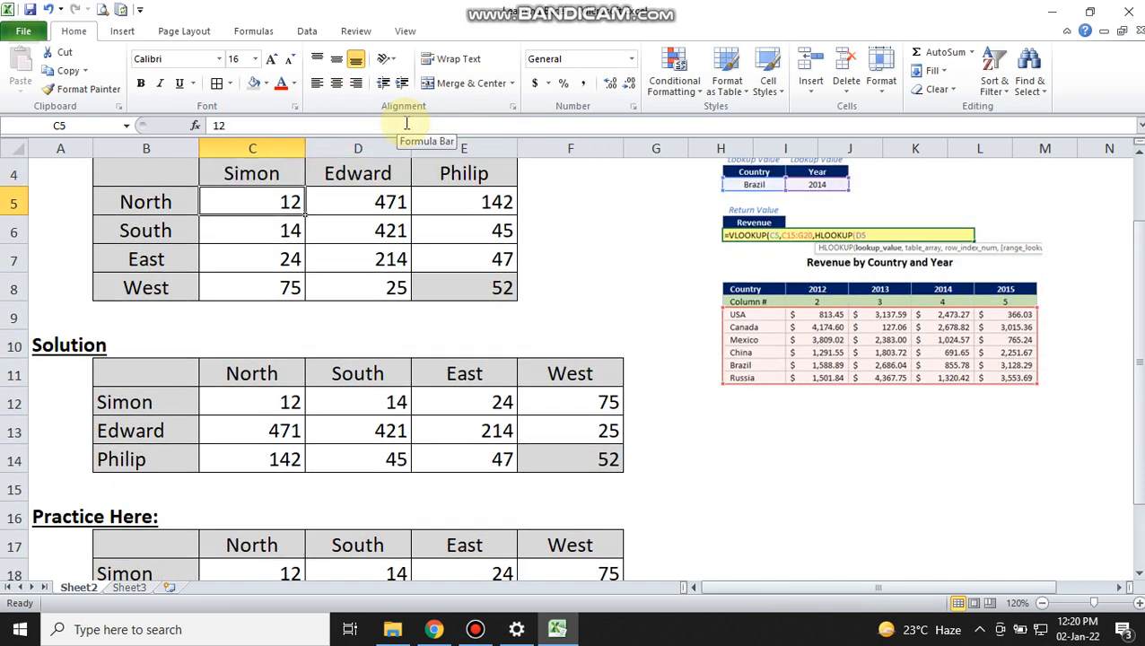
{"action": "key", "text": "Right"}
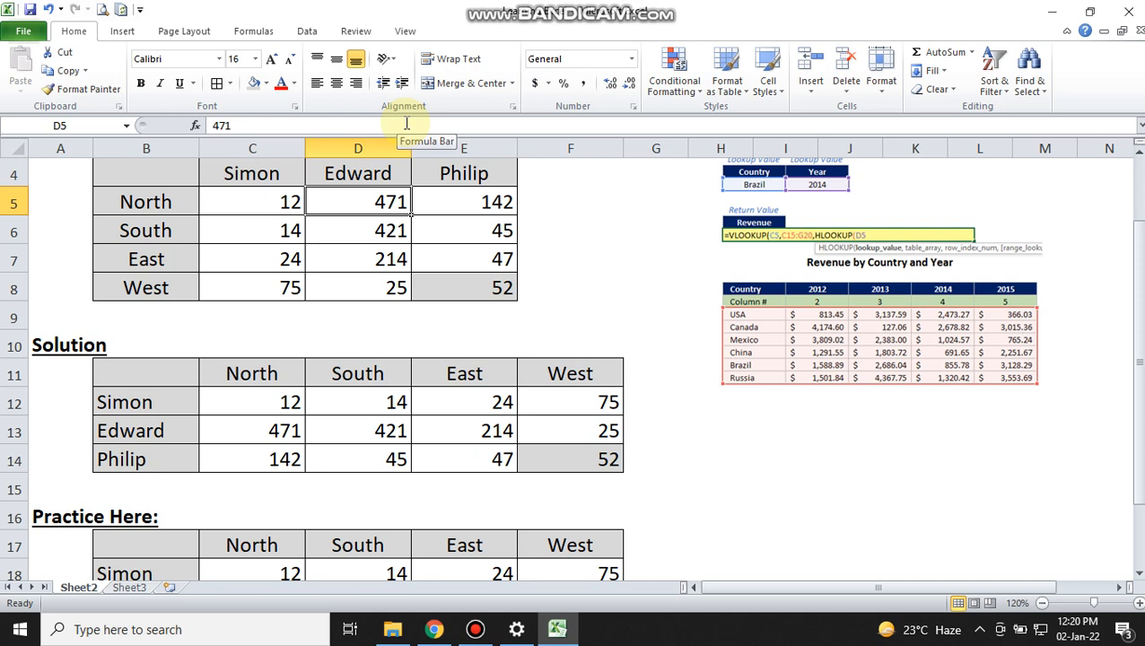
{"action": "key", "text": "Down"}
{"action": "key", "text": "Down"}
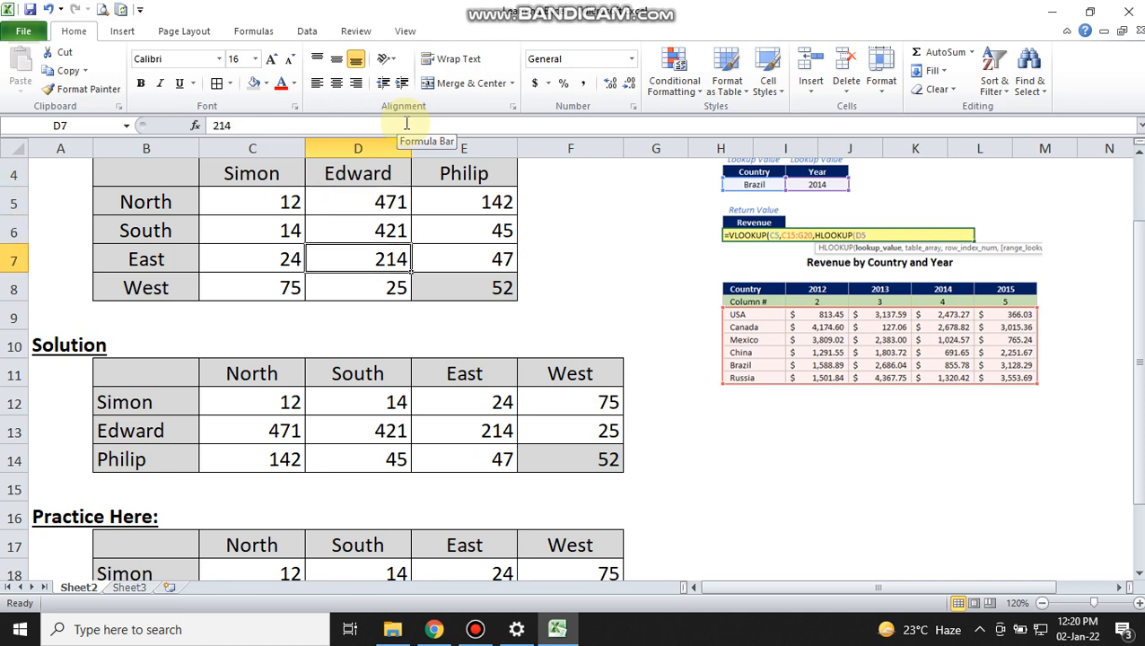
{"action": "left_click", "coordinate": [255, 85]}
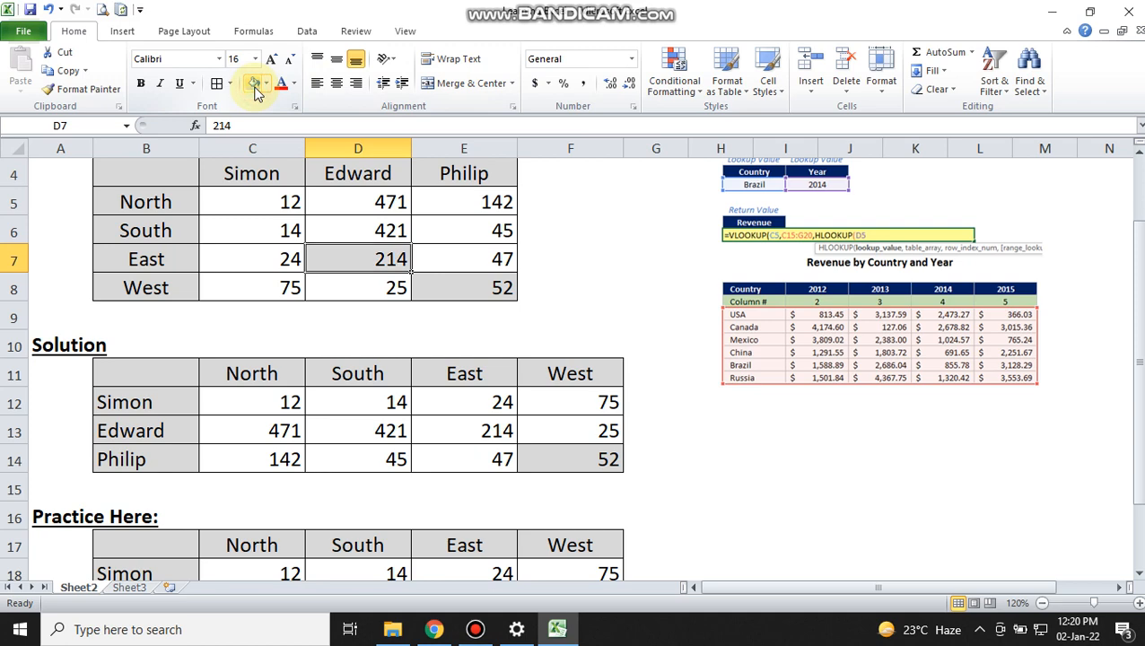
Step: Shade cell E19 in the East column of the Practice Here table with the grey fill colour
{"action": "key", "text": "Down"}
{"action": "key", "text": "Down"}
{"action": "key", "text": "Down"}
{"action": "key", "text": "Down"}
{"action": "key", "text": "Down"}
{"action": "key", "text": "Down"}
{"action": "key", "text": "Down"}
{"action": "key", "text": "Down"}
{"action": "key", "text": "Down"}
{"action": "key", "text": "Down"}
{"action": "key", "text": "Down"}
{"action": "key", "text": "Down"}
{"action": "key", "text": "Down"}
{"action": "key", "text": "Down"}
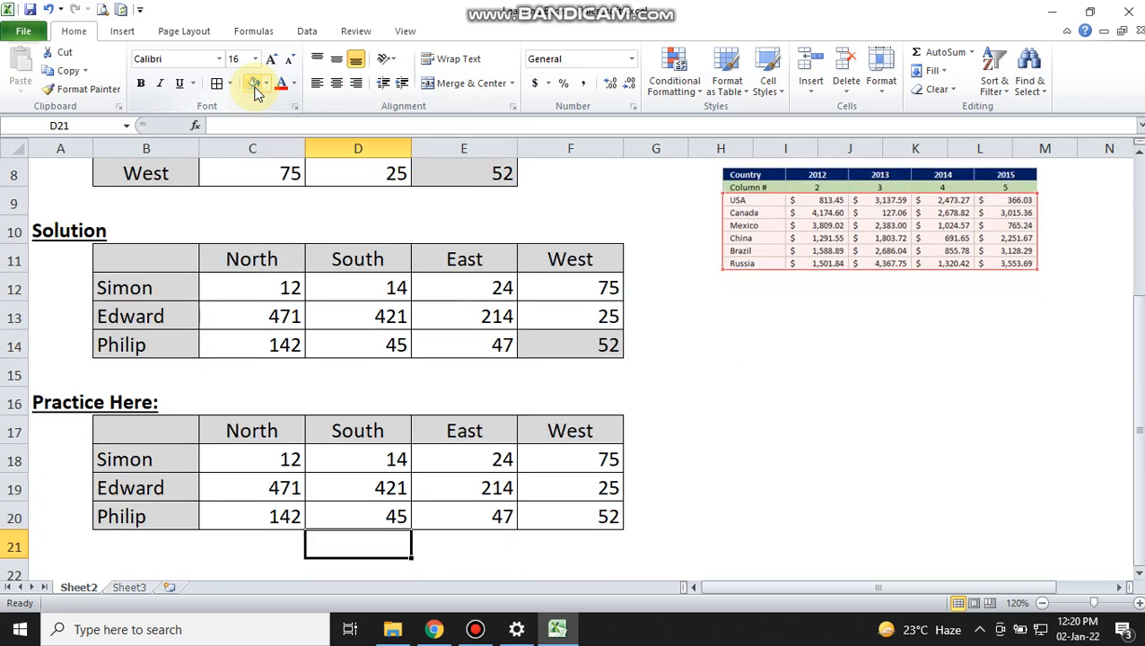
{"action": "key", "text": "Up"}
{"action": "key", "text": "Up"}
{"action": "key", "text": "Up"}
{"action": "key", "text": "Up"}
{"action": "key", "text": "Down"}
{"action": "key", "text": "Down"}
{"action": "key", "text": "Right"}
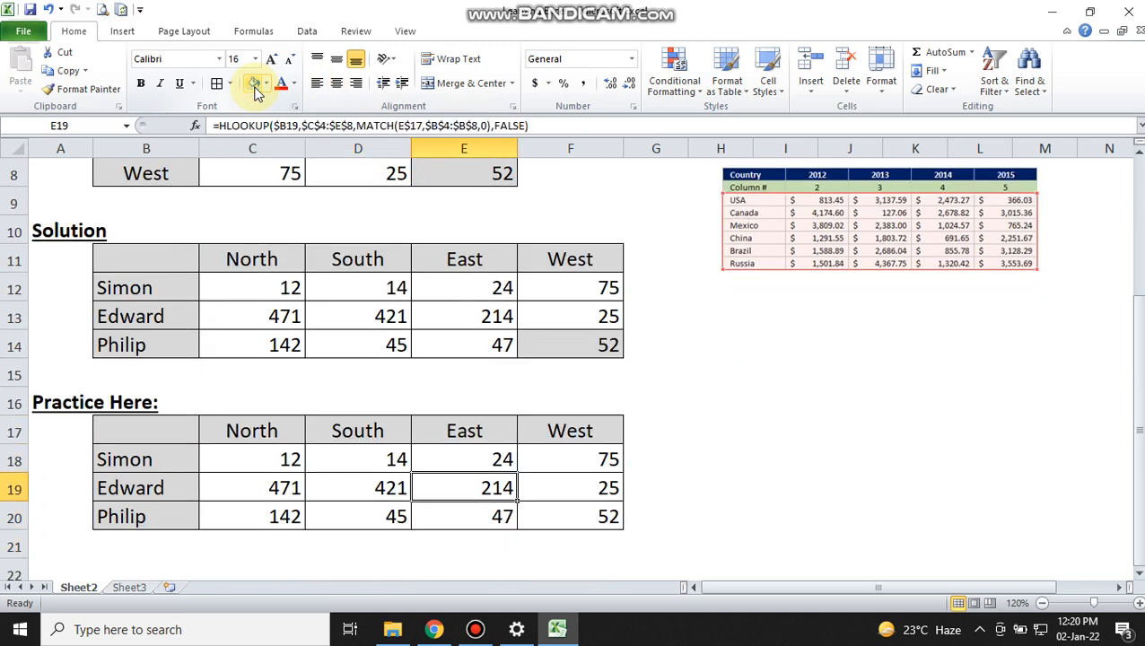
{"action": "left_click", "coordinate": [254, 85]}
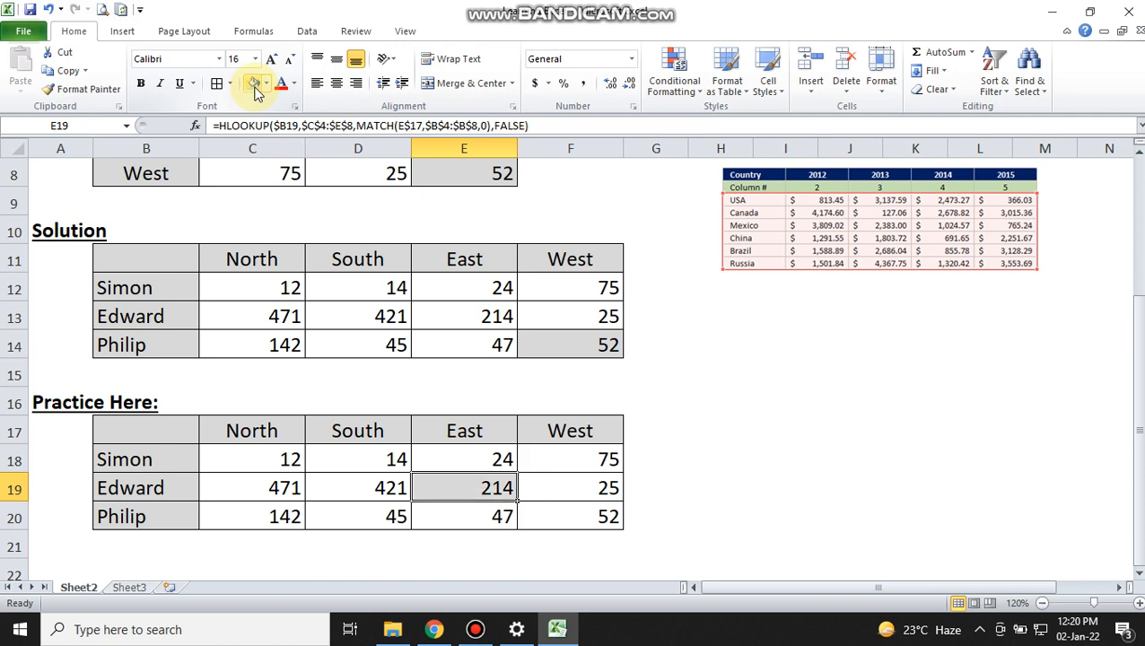
Step: Shade cell C6 in the South row of the source table with the grey fill colour
{"action": "key", "text": "Up"}
{"action": "key", "text": "Up"}
{"action": "key", "text": "Up"}
{"action": "key", "text": "Up"}
{"action": "key", "text": "Up"}
{"action": "key", "text": "Up"}
{"action": "key", "text": "Up"}
{"action": "key", "text": "Up"}
{"action": "key", "text": "Up"}
{"action": "key", "text": "Up"}
{"action": "key", "text": "Up"}
{"action": "key", "text": "Up"}
{"action": "key", "text": "Up"}
{"action": "key", "text": "Up"}
{"action": "key", "text": "Up"}
{"action": "key", "text": "Up"}
{"action": "key", "text": "Up"}
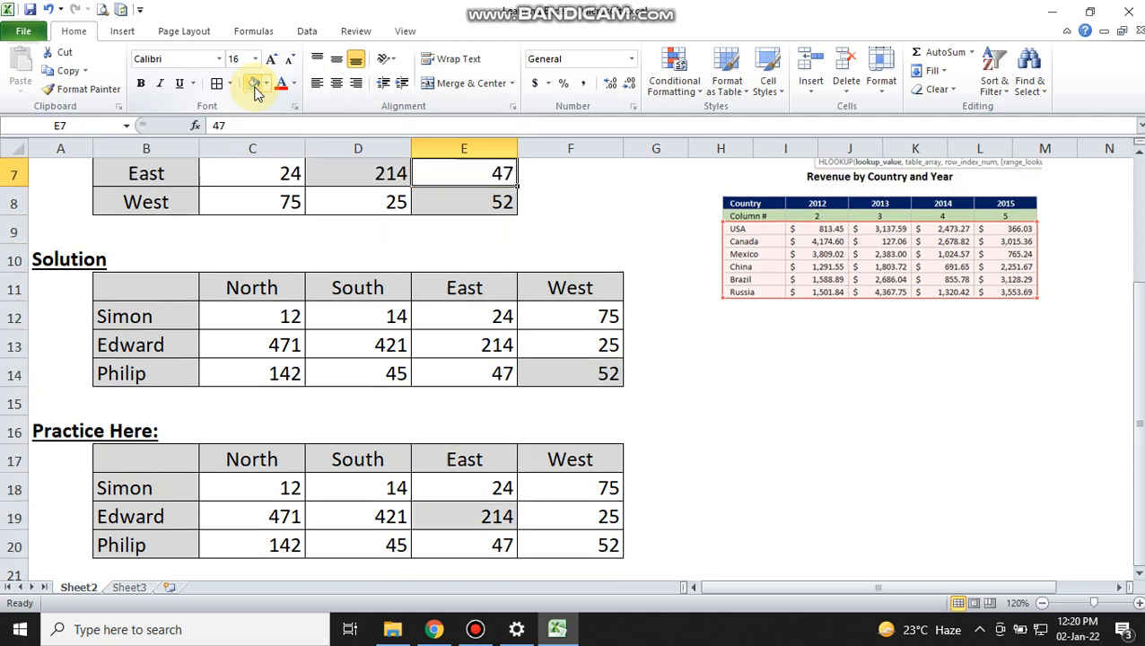
{"action": "key", "text": "Down"}
{"action": "key", "text": "Down"}
{"action": "key", "text": "Down"}
{"action": "key", "text": "Down"}
{"action": "key", "text": "Down"}
{"action": "key", "text": "Left"}
{"action": "key", "text": "Left"}
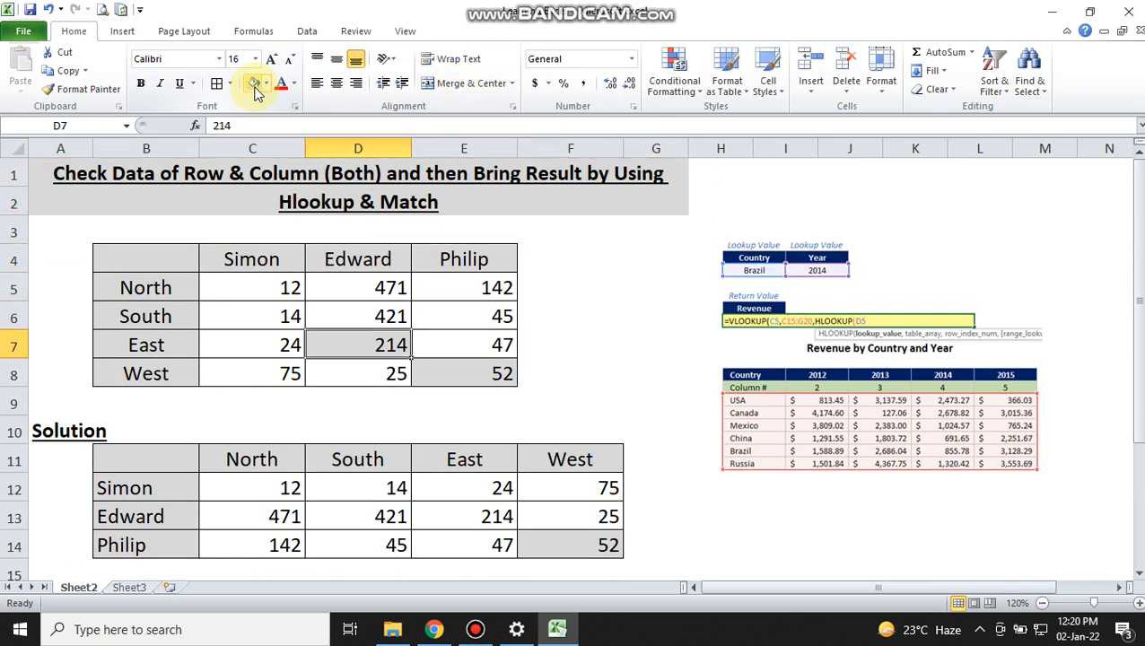
{"action": "key", "text": "Up"}
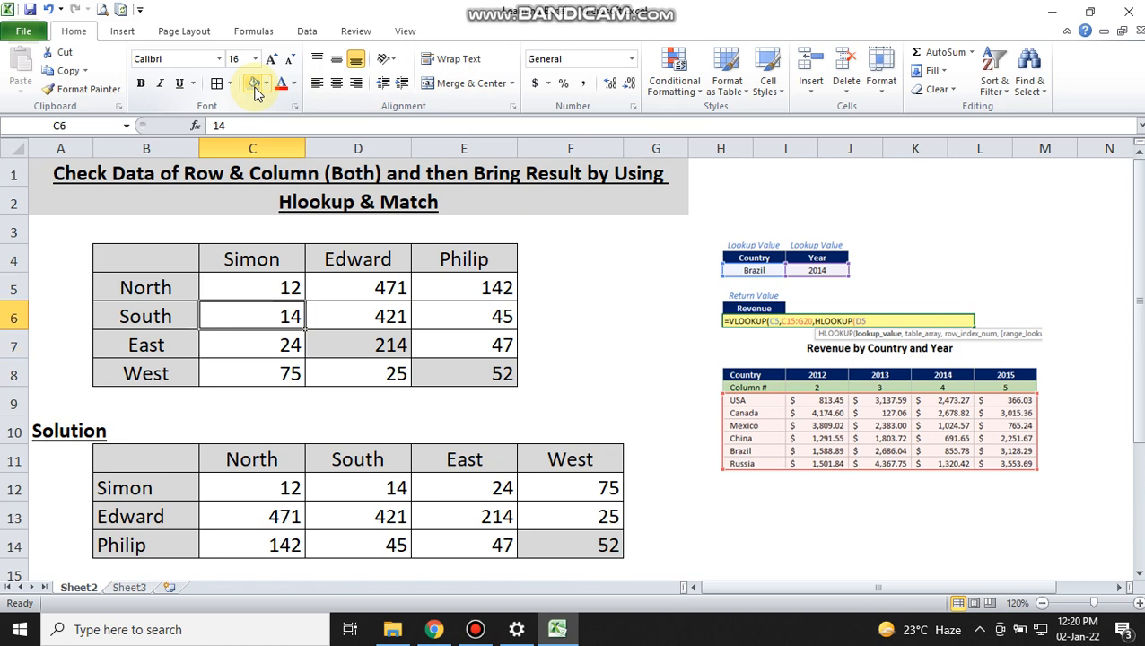
{"action": "key", "text": "Right"}
{"action": "key", "text": "Right"}
{"action": "key", "text": "Left"}
{"action": "key", "text": "Left"}
{"action": "left_click", "coordinate": [256, 86]}
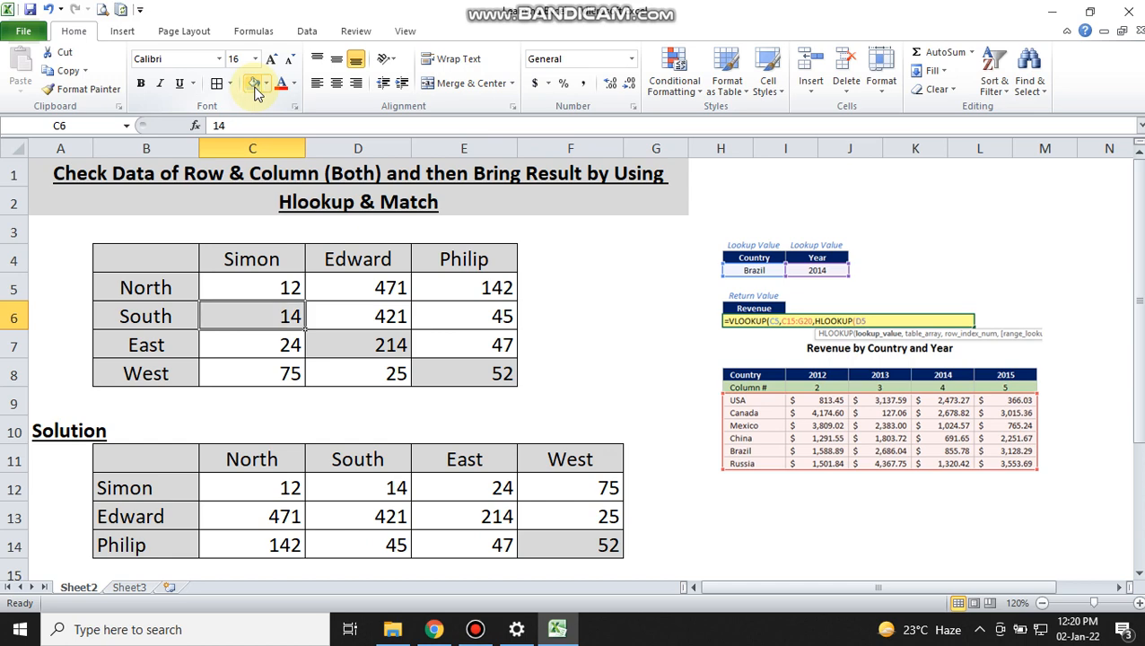
Step: Shade cell D18 in the South column of the Practice Here table with the grey fill colour
{"action": "key", "text": "Down"}
{"action": "key", "text": "Down"}
{"action": "key", "text": "Down"}
{"action": "key", "text": "Down"}
{"action": "key", "text": "Down"}
{"action": "key", "text": "Down"}
{"action": "key", "text": "Down"}
{"action": "key", "text": "Down"}
{"action": "key", "text": "Down"}
{"action": "key", "text": "Down"}
{"action": "key", "text": "Down"}
{"action": "key", "text": "Down"}
{"action": "key", "text": "Down"}
{"action": "key", "text": "Down"}
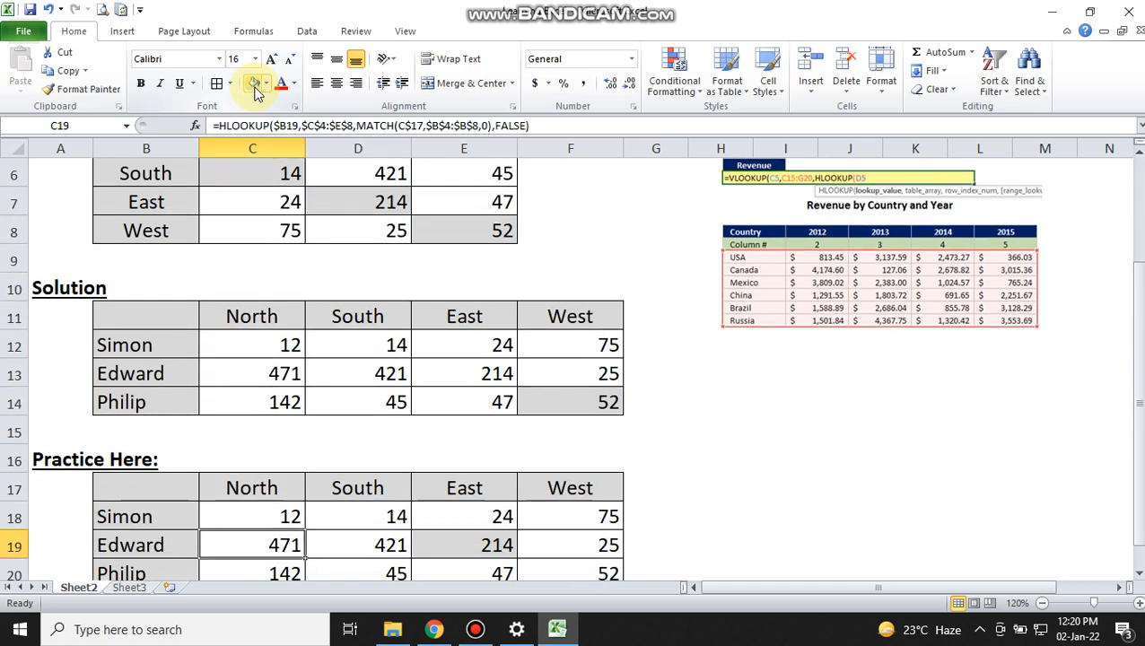
{"action": "key", "text": "Up"}
{"action": "key", "text": "Up"}
{"action": "key", "text": "Right"}
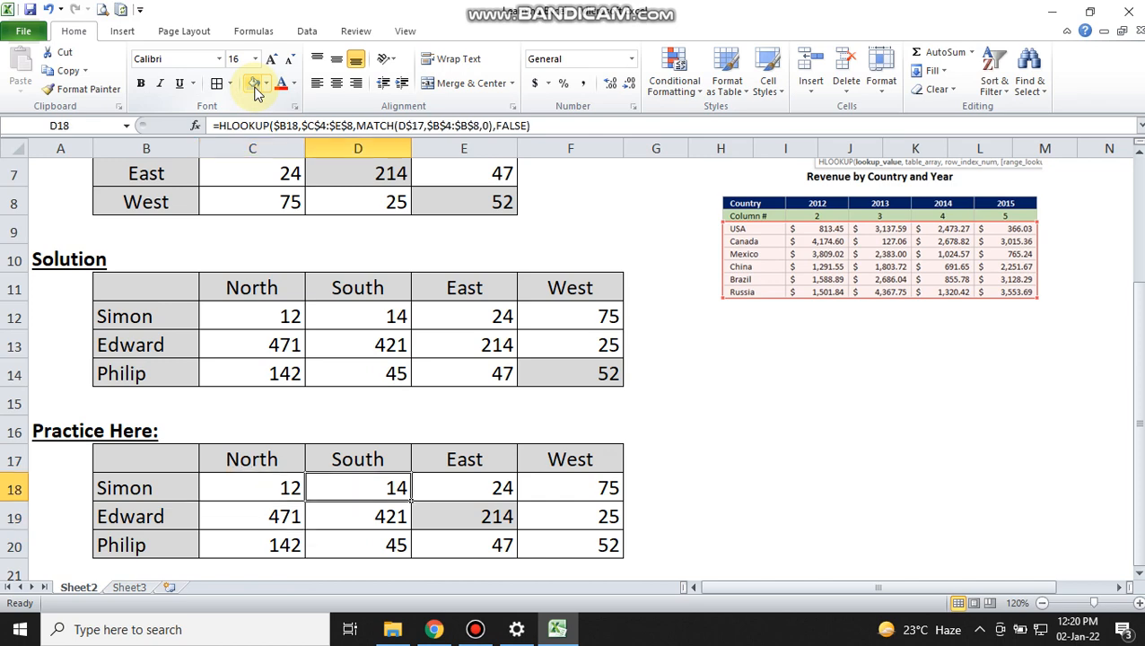
{"action": "left_click", "coordinate": [255, 86]}
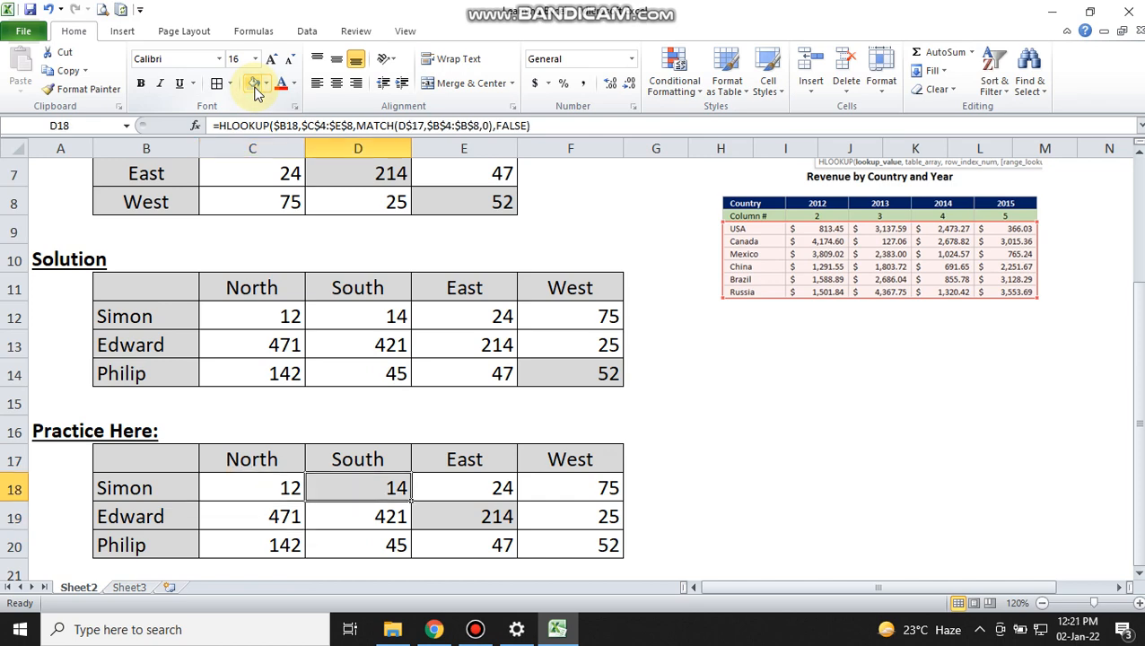
Step: Review the sheet title and the source table's column and row headers around cells C4 and B5
{"action": "key", "text": "Up"}
{"action": "key", "text": "Up"}
{"action": "key", "text": "Up"}
{"action": "key", "text": "Up"}
{"action": "key", "text": "ctrl+Home"}
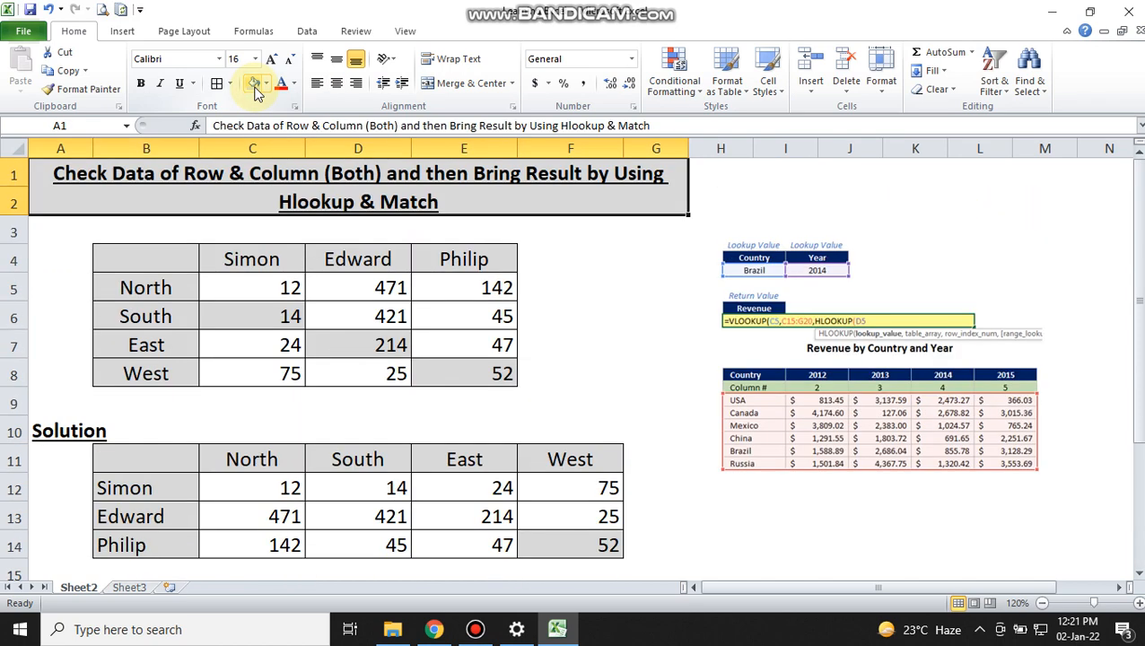
{"action": "key", "text": "Down"}
{"action": "key", "text": "Down"}
{"action": "key", "text": "Left"}
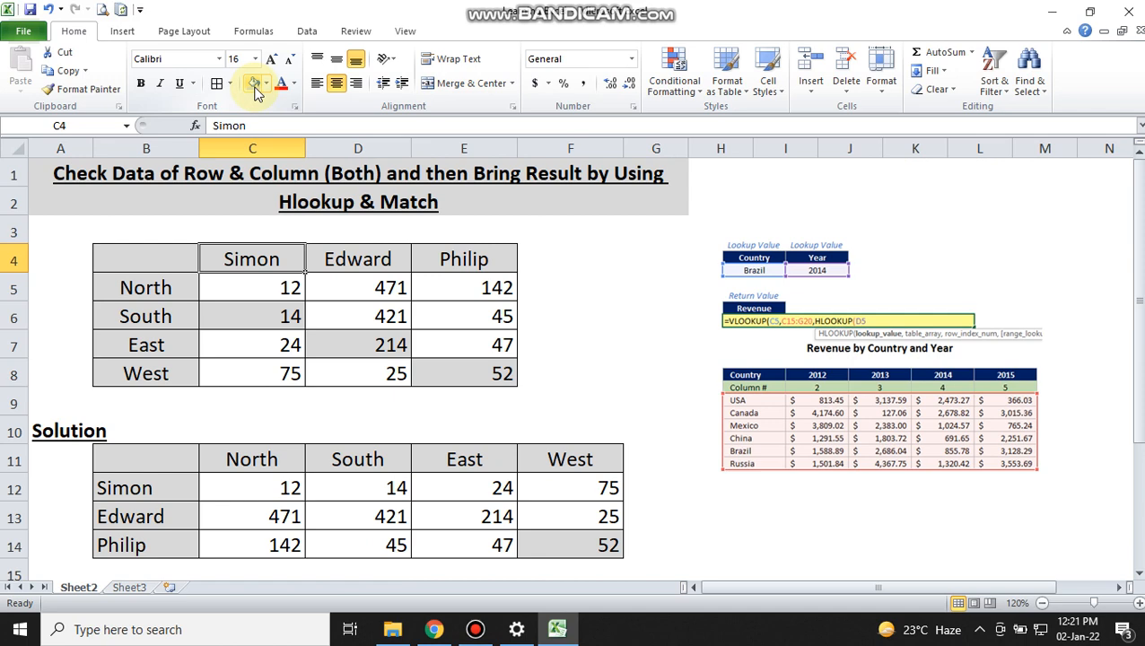
{"action": "key", "text": "Down"}
{"action": "key", "text": "Left"}
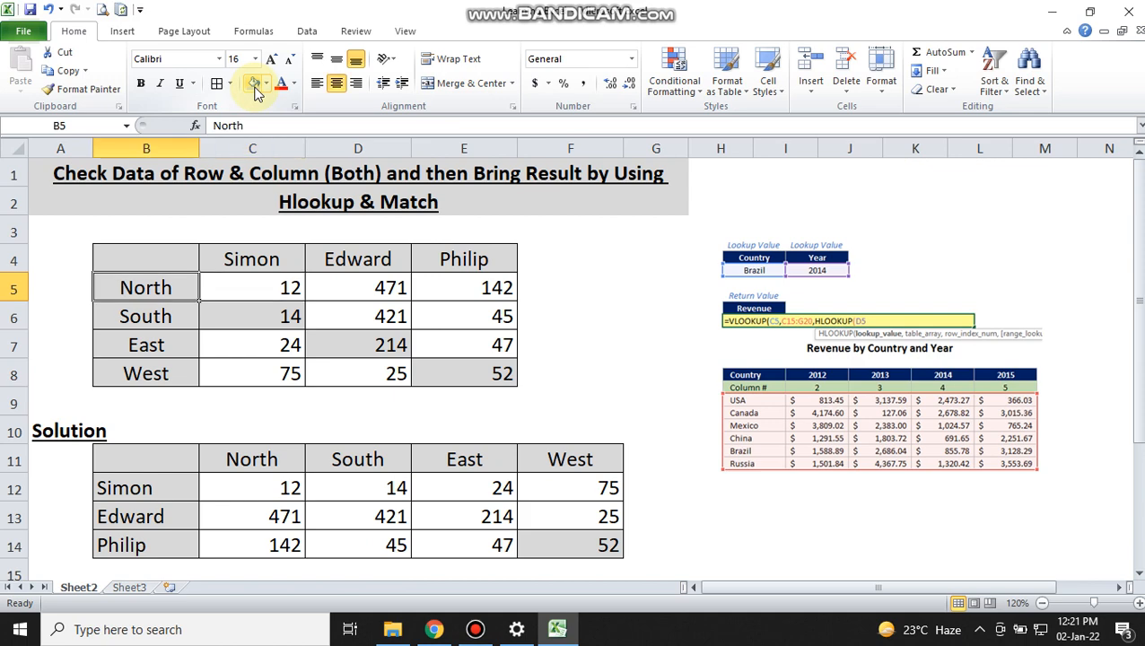